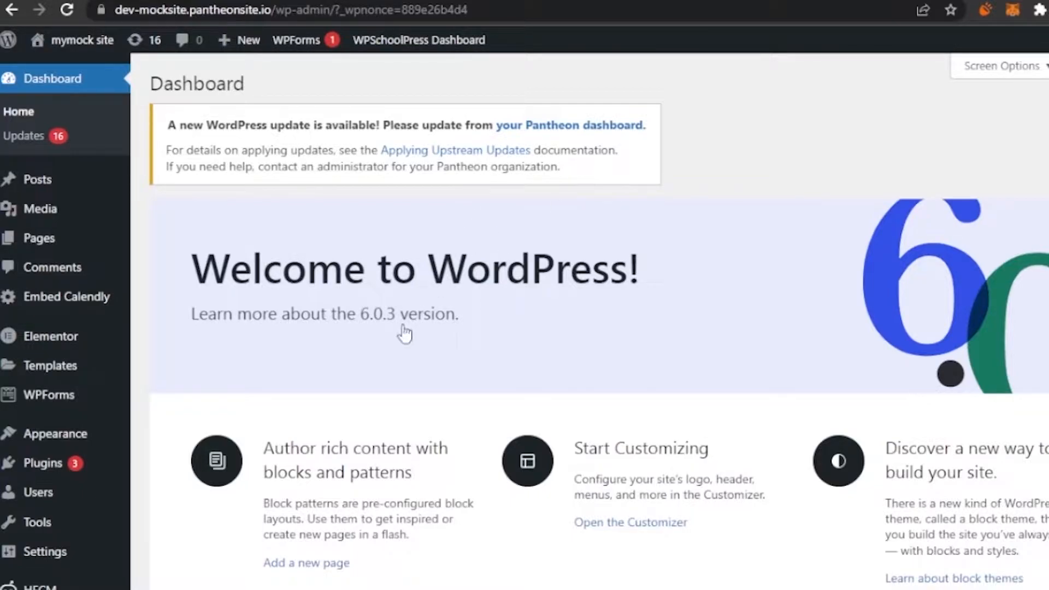
- Find the Quiz And Survey Master plugin by searching "quiz and survey master", then install and activate it
{"action": "mouse_move", "coordinate": [76, 465]}
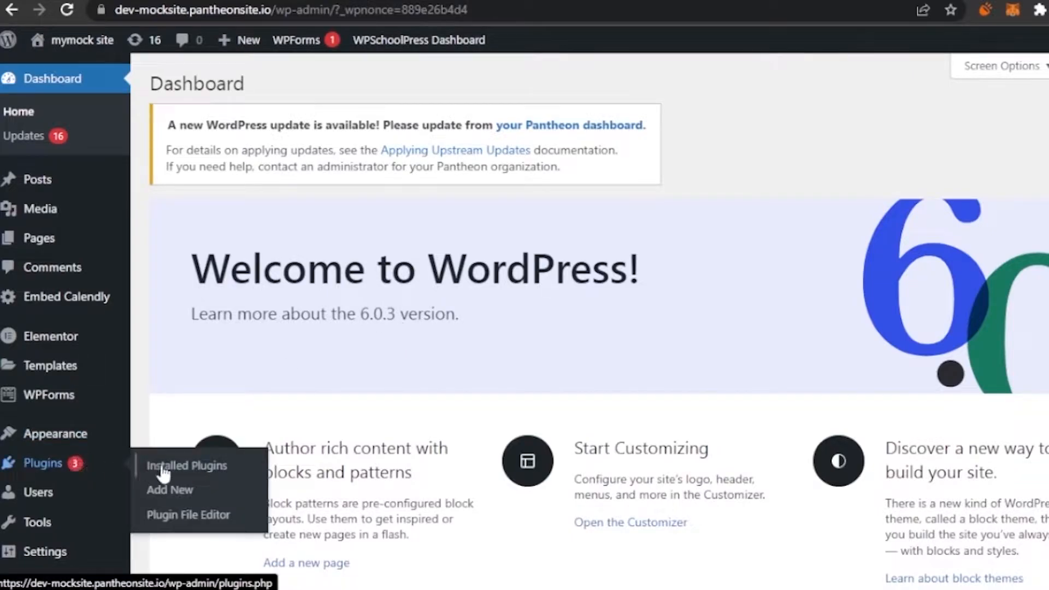
{"action": "left_click", "coordinate": [191, 500]}
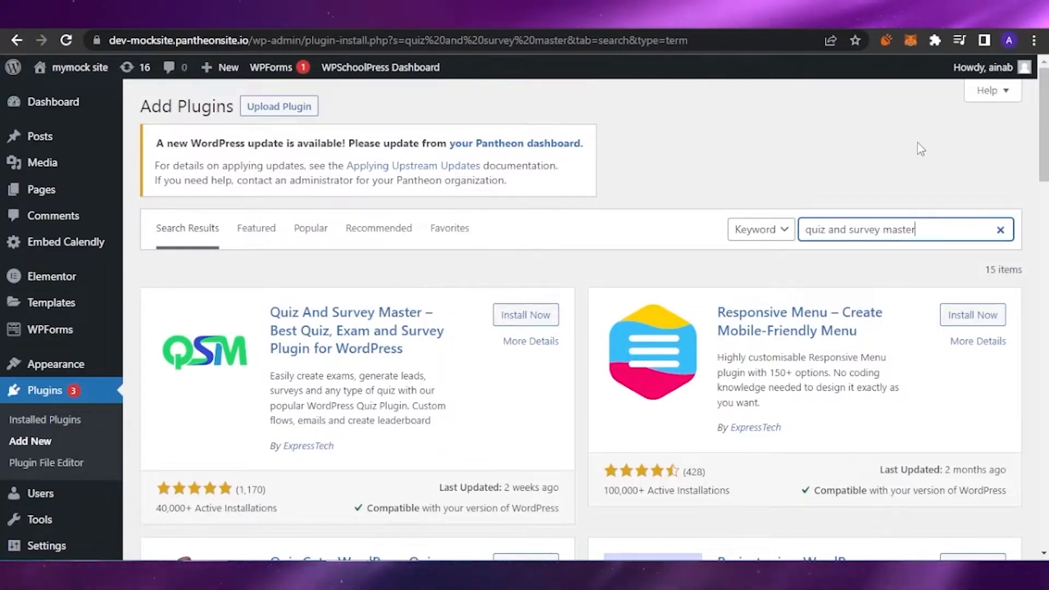
{"action": "left_click", "coordinate": [548, 317]}
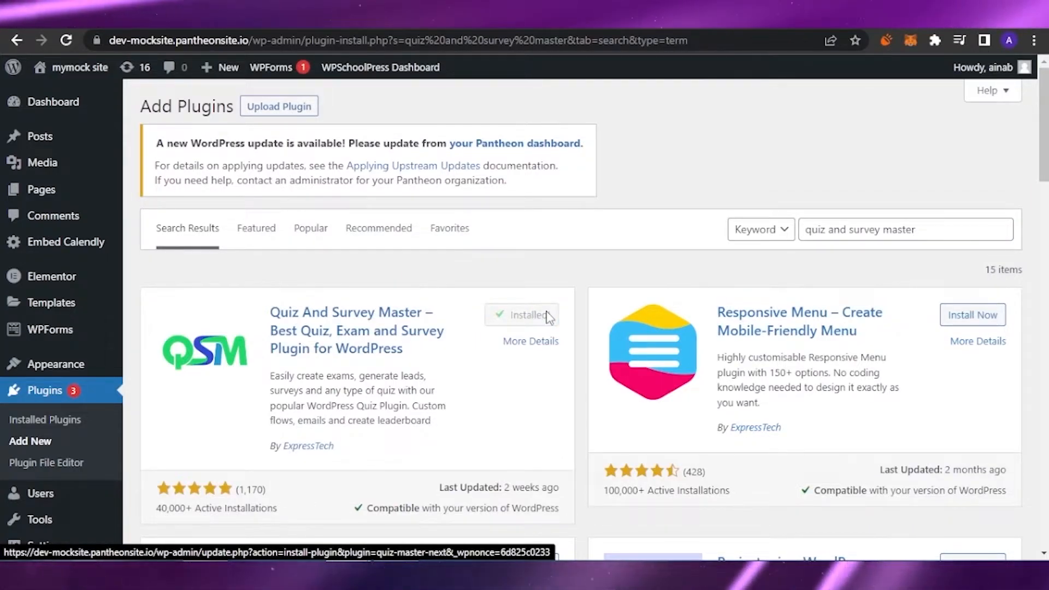
{"action": "left_click", "coordinate": [541, 314]}
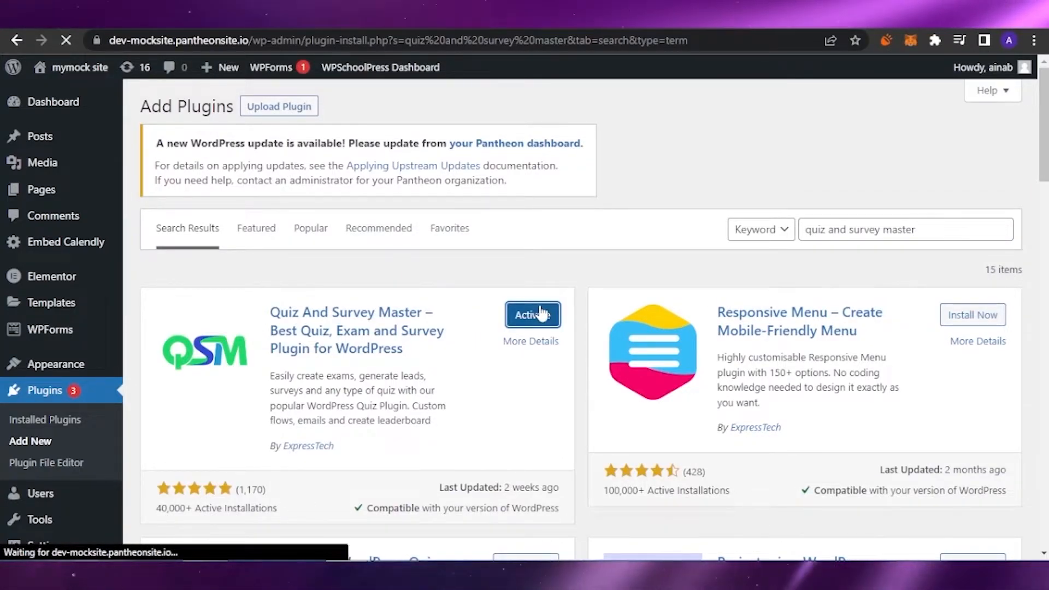
- Select Quiz And Survey Master in the installed plugins list and apply the Activate bulk action to it
{"action": "scroll", "coordinate": [601, 311], "scroll_direction": "down", "scroll_amount": 5}
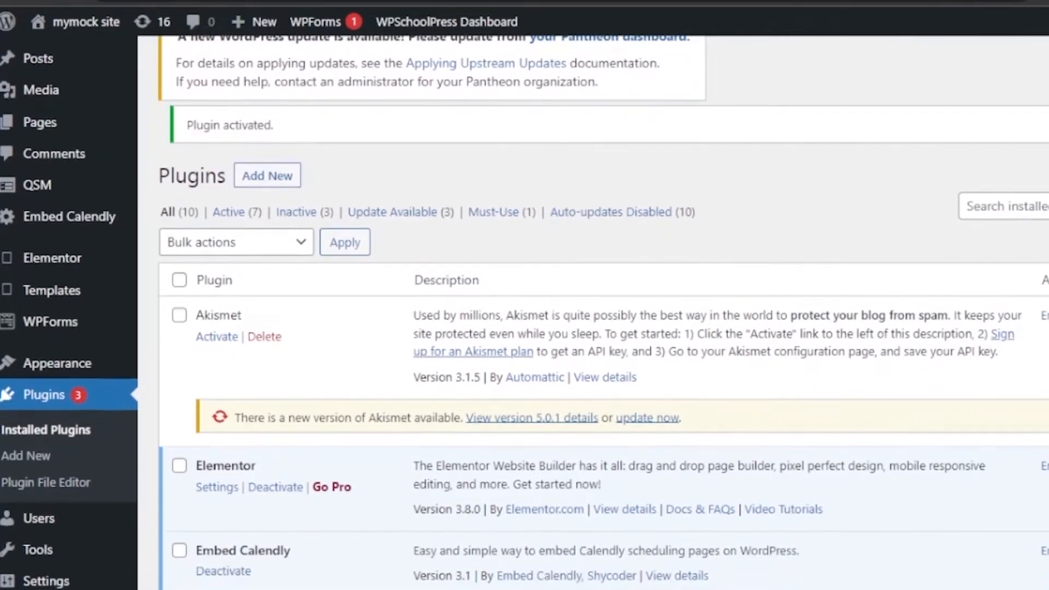
{"action": "scroll", "coordinate": [874, 339], "scroll_direction": "down", "scroll_amount": 7}
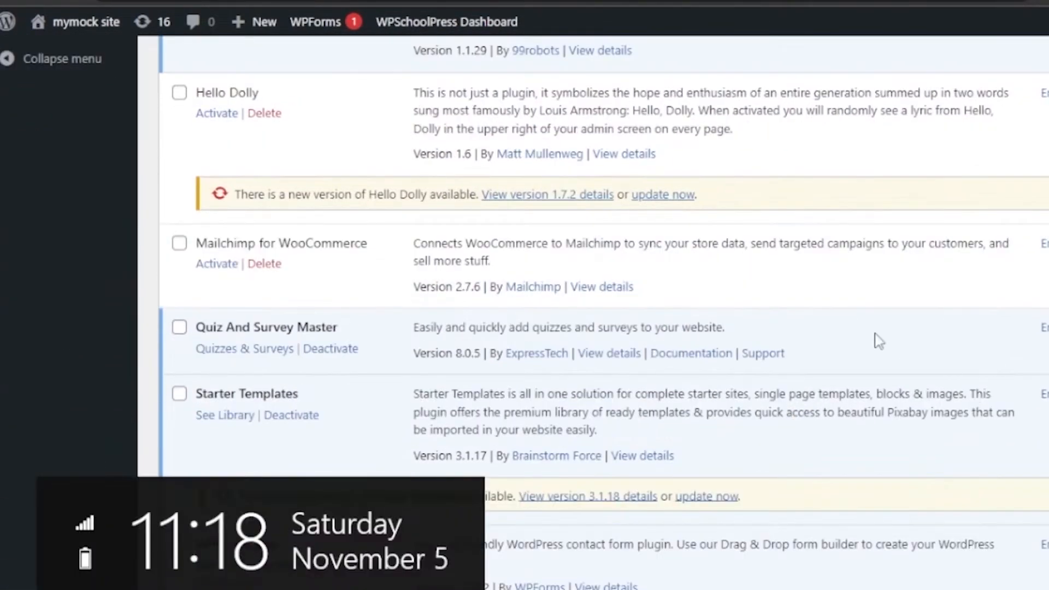
{"action": "left_click", "coordinate": [180, 333]}
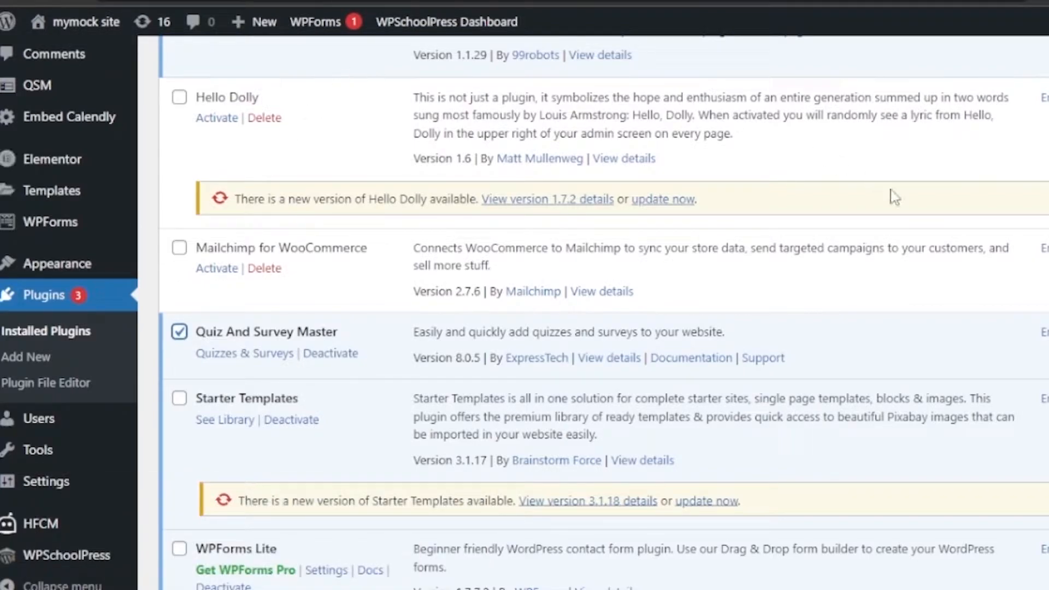
{"action": "scroll", "coordinate": [601, 312], "scroll_direction": "up", "scroll_amount": 8}
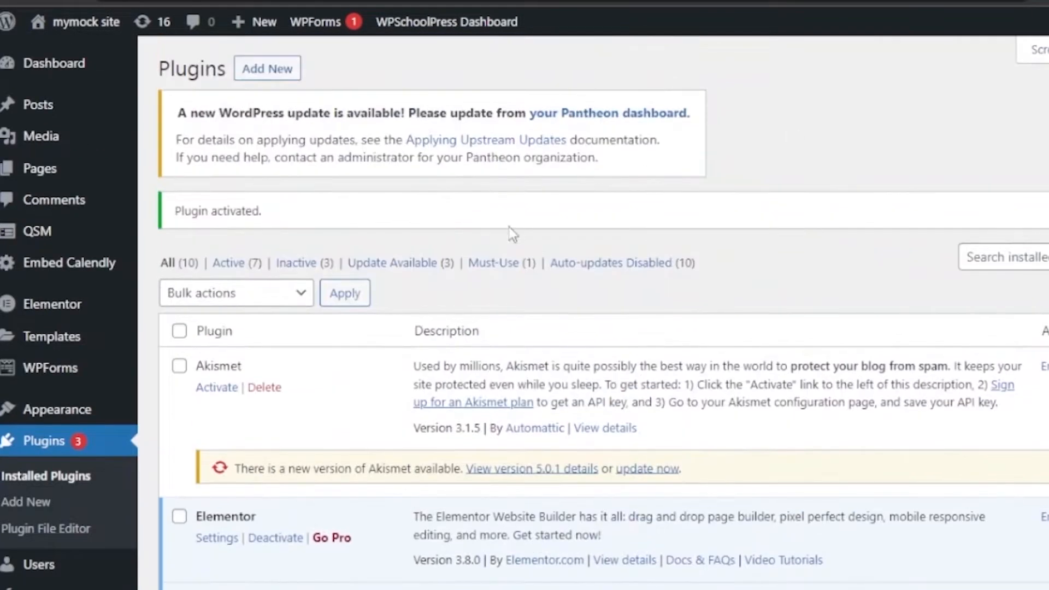
{"action": "left_click", "coordinate": [305, 293]}
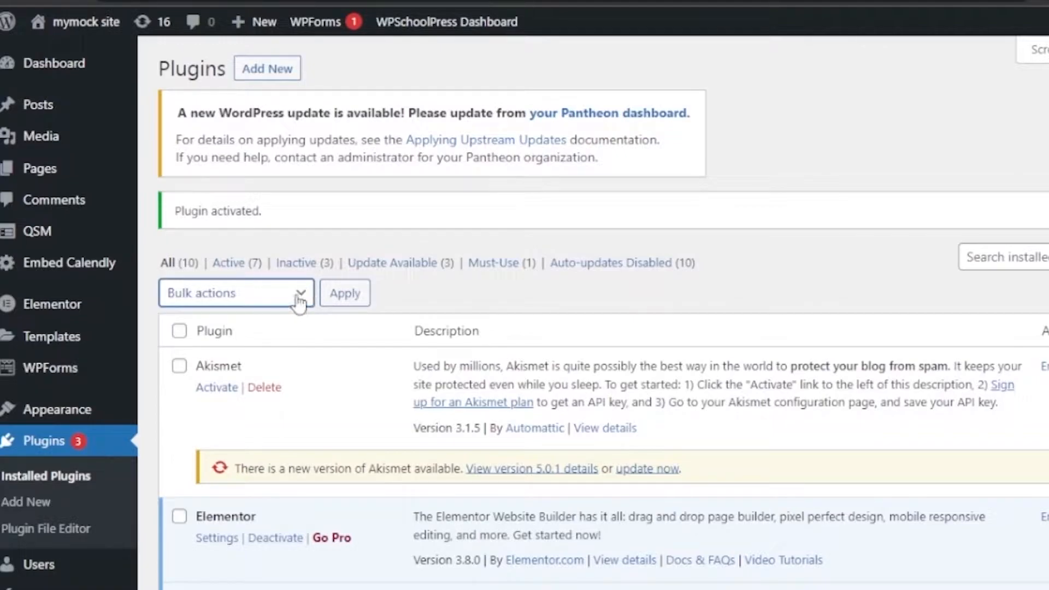
{"action": "left_click", "coordinate": [252, 341]}
{"action": "left_click", "coordinate": [343, 300]}
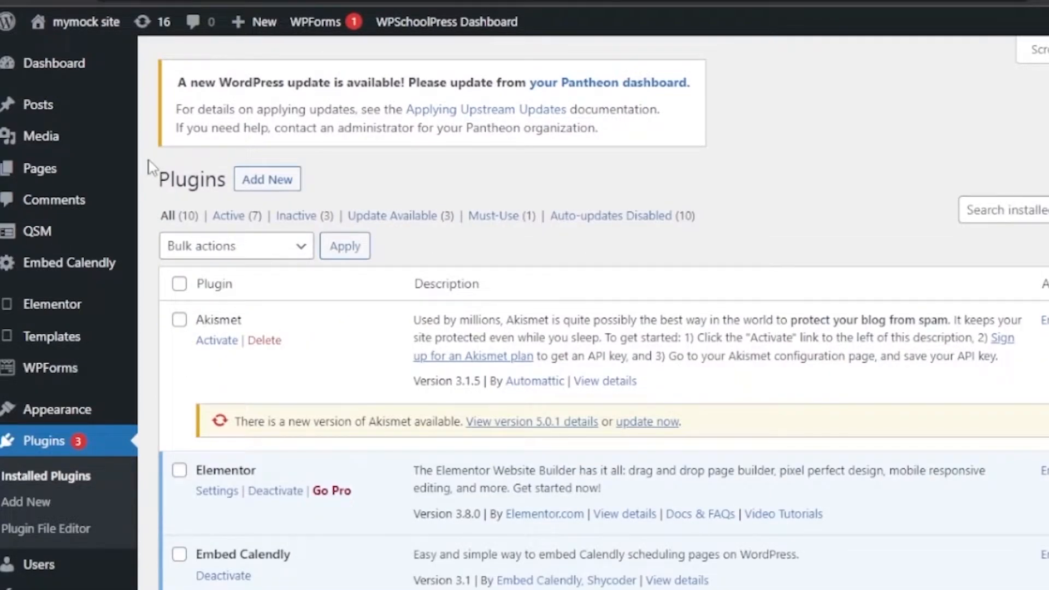
- Open the QSM dashboard and look over its popular addons, changelog and blog sections
{"action": "mouse_move", "coordinate": [51, 250]}
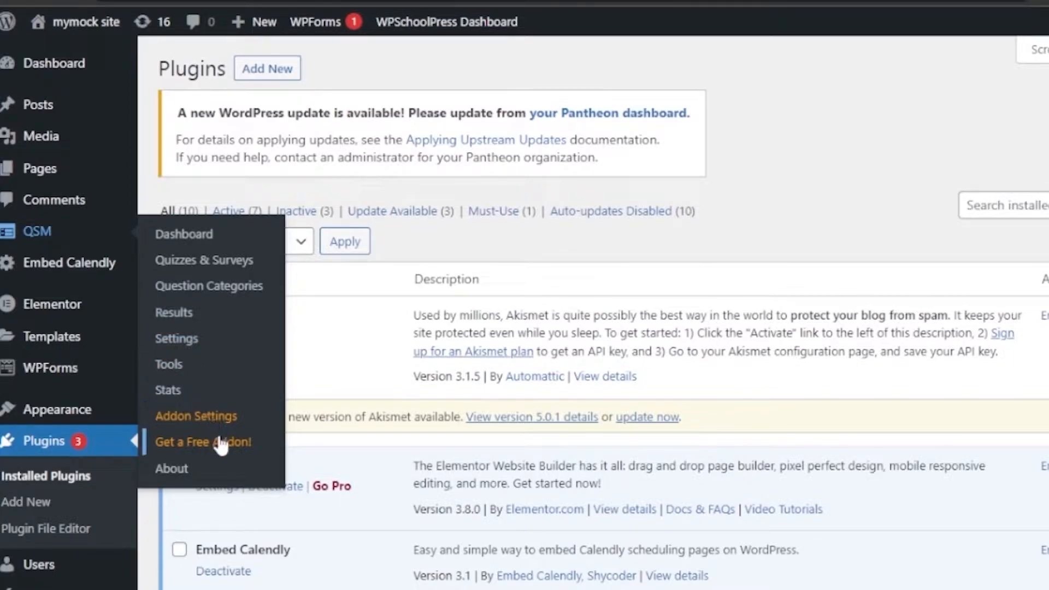
{"action": "left_click", "coordinate": [190, 230]}
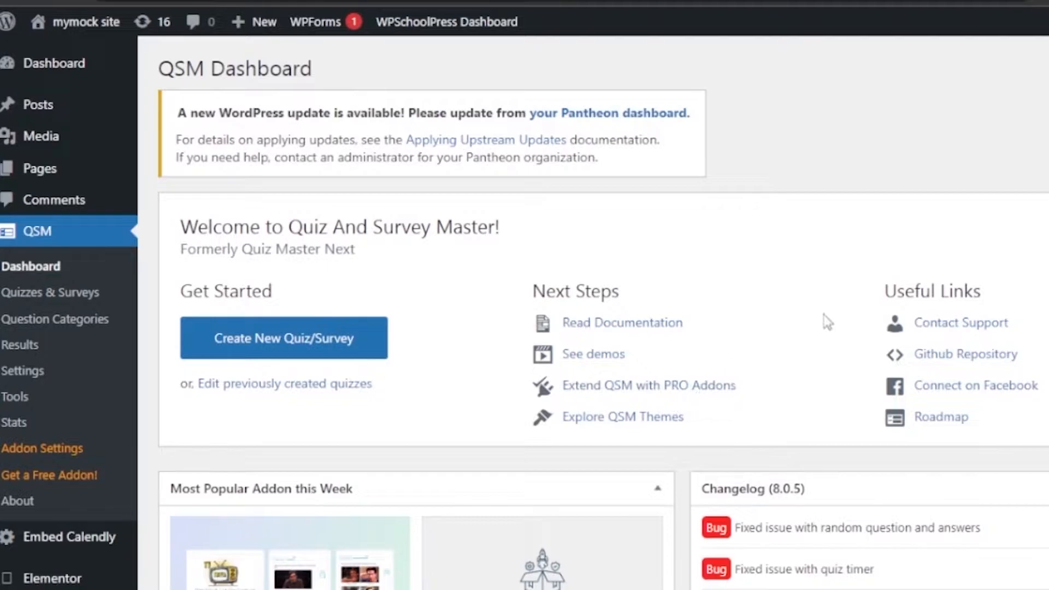
{"action": "scroll", "coordinate": [524, 312], "scroll_direction": "down", "scroll_amount": 4}
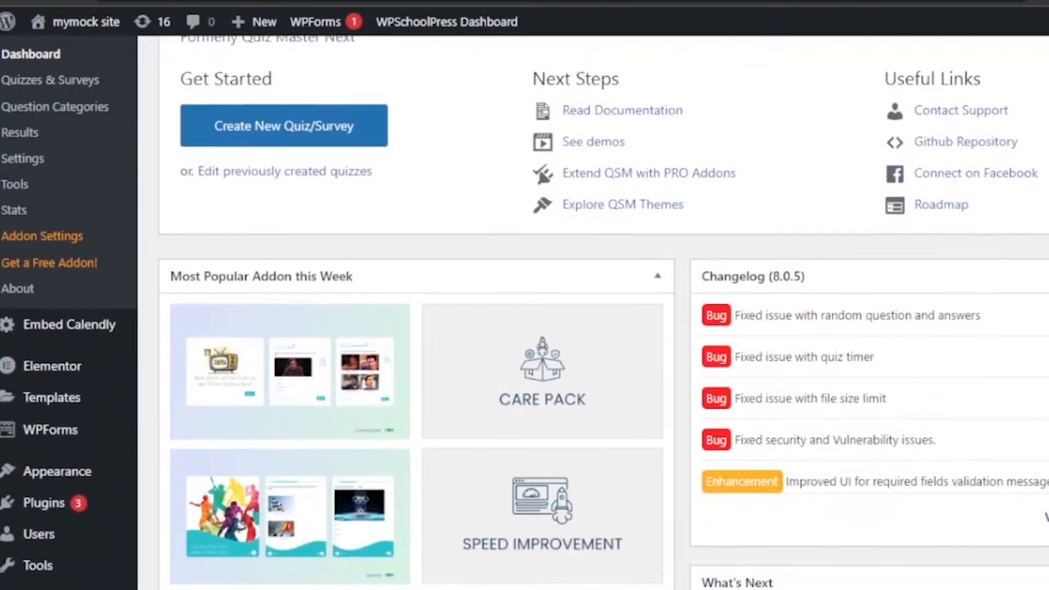
{"action": "scroll", "coordinate": [525, 312], "scroll_direction": "down", "scroll_amount": 3}
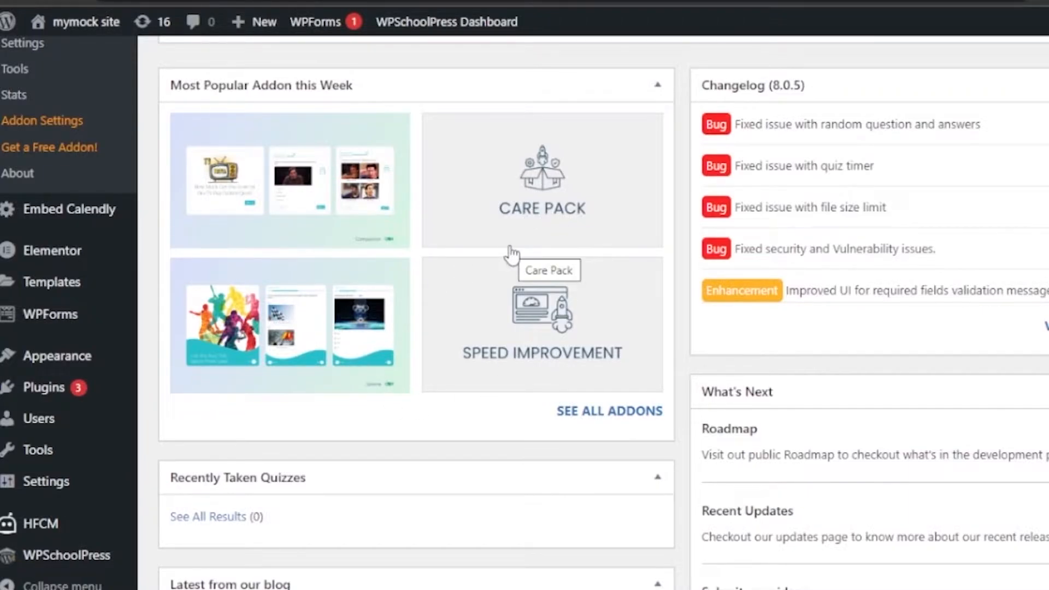
{"action": "scroll", "coordinate": [511, 253], "scroll_direction": "down", "scroll_amount": 5}
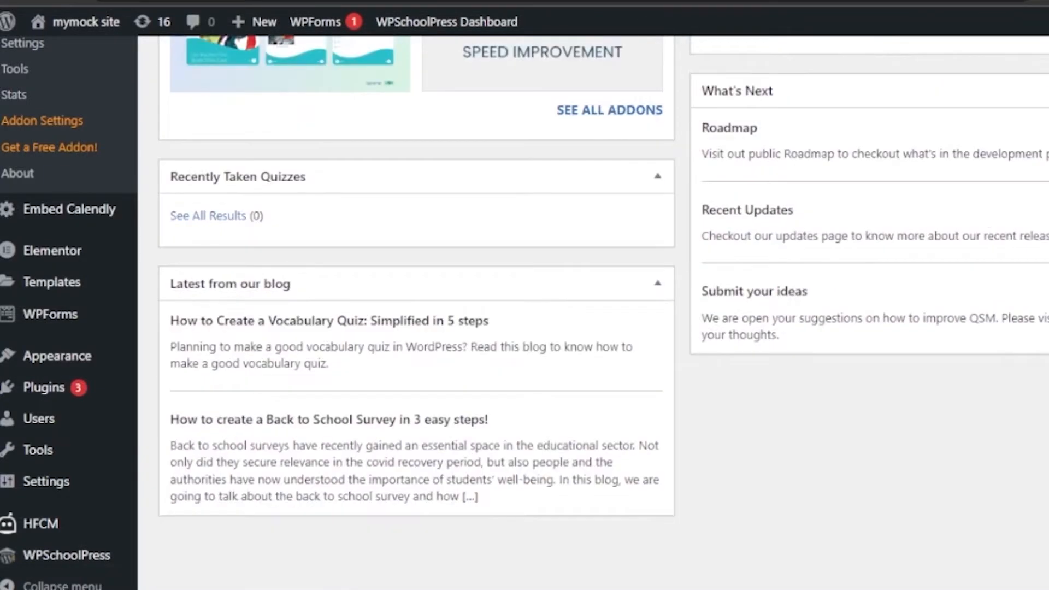
{"action": "scroll", "coordinate": [511, 253], "scroll_direction": "up", "scroll_amount": 10}
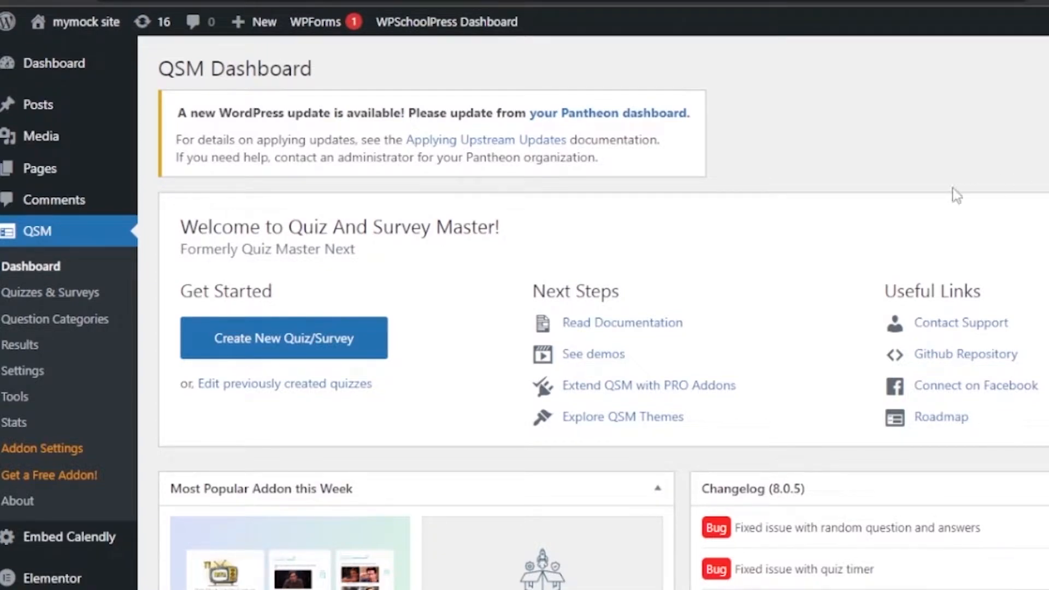
- Start a new quiz/survey, look over the available themes and proceed to the quiz settings
{"action": "left_click", "coordinate": [335, 342]}
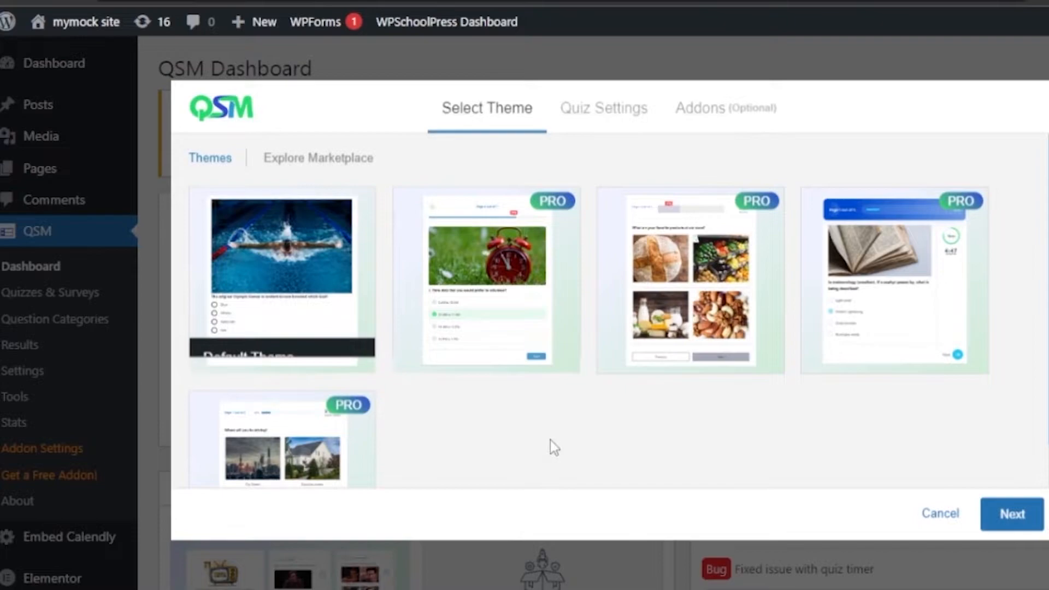
{"action": "mouse_move", "coordinate": [300, 292]}
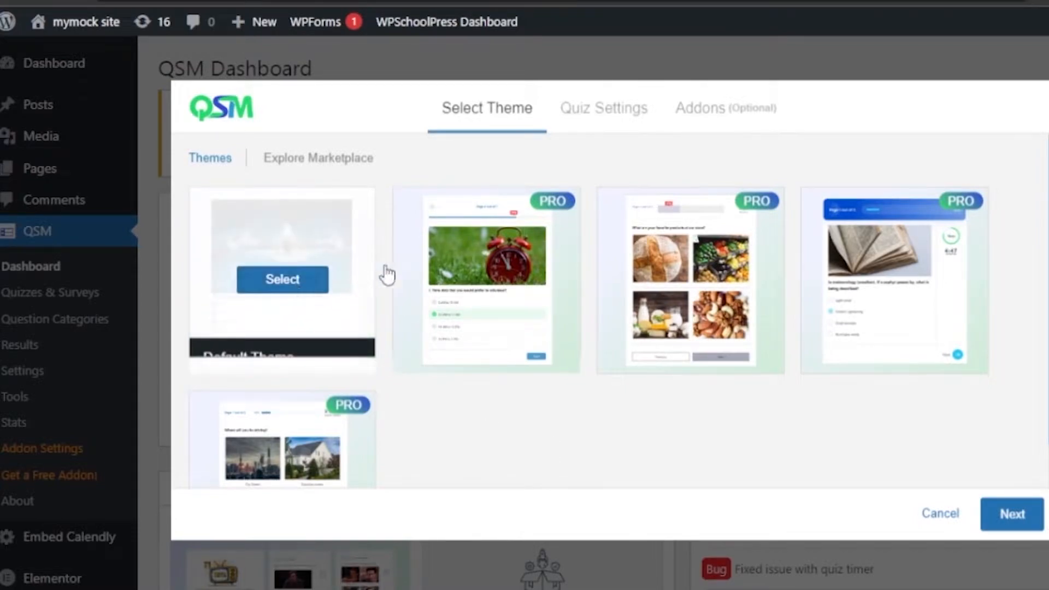
{"action": "mouse_move", "coordinate": [694, 268]}
{"action": "mouse_move", "coordinate": [881, 262]}
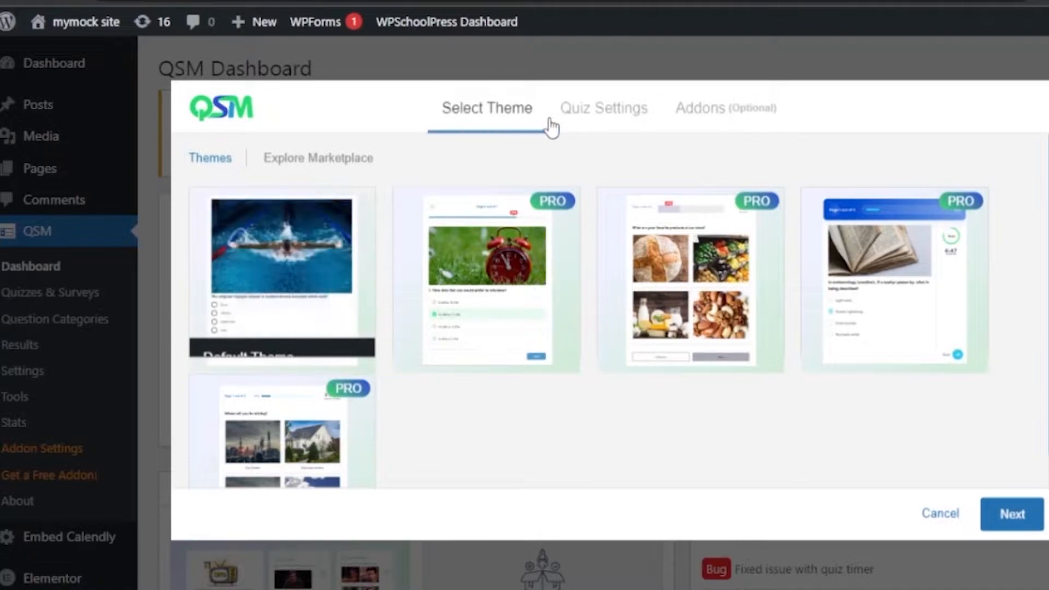
{"action": "left_click", "coordinate": [634, 127]}
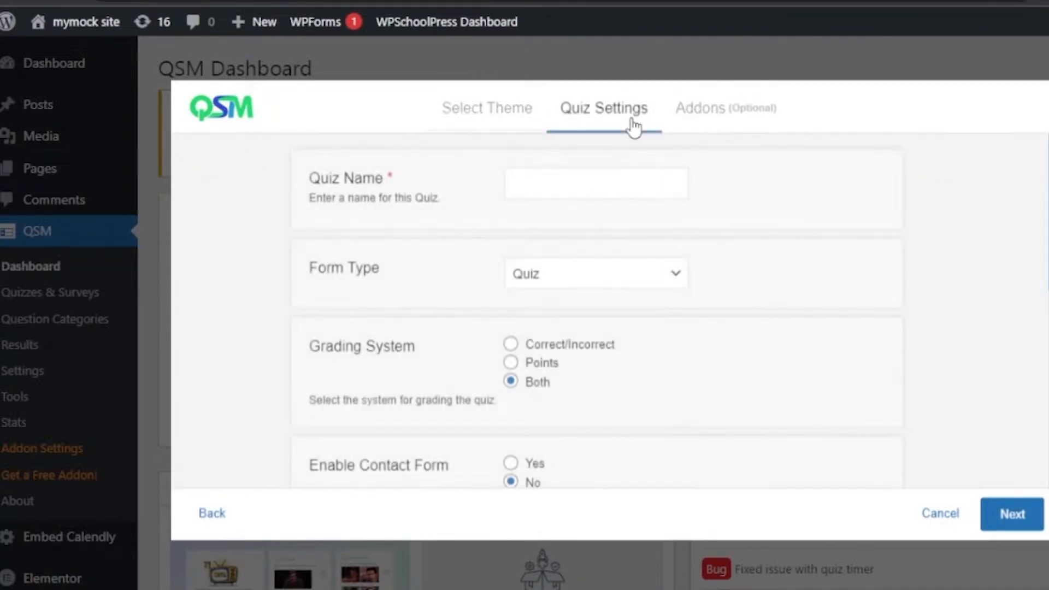
- Name the quiz "mock quiz" and set its form type to Simple Form
{"action": "left_click", "coordinate": [573, 182]}
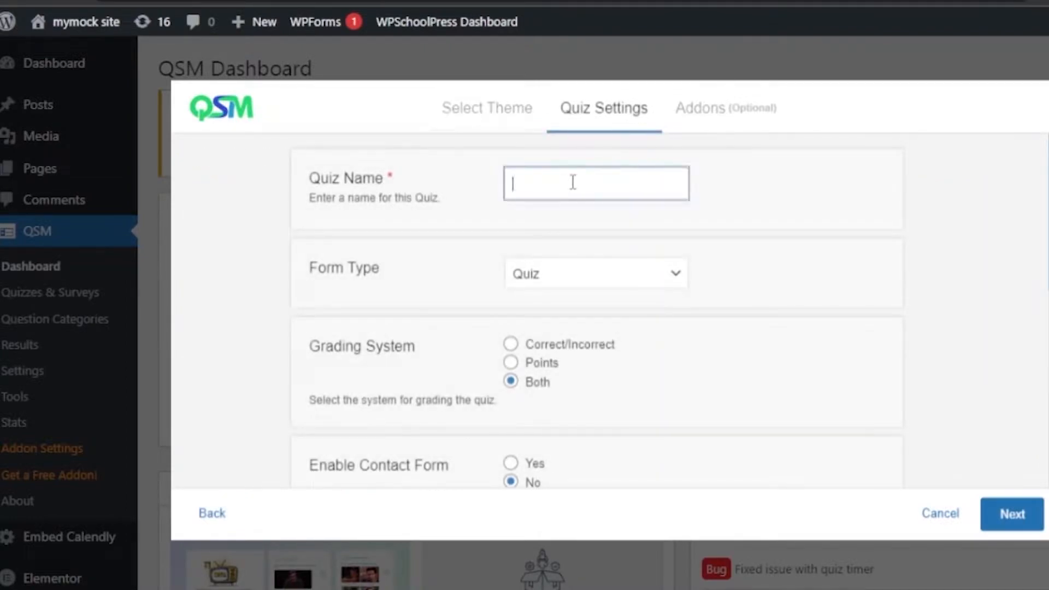
{"action": "type", "text": "mock quiz"}
{"action": "left_click", "coordinate": [678, 279]}
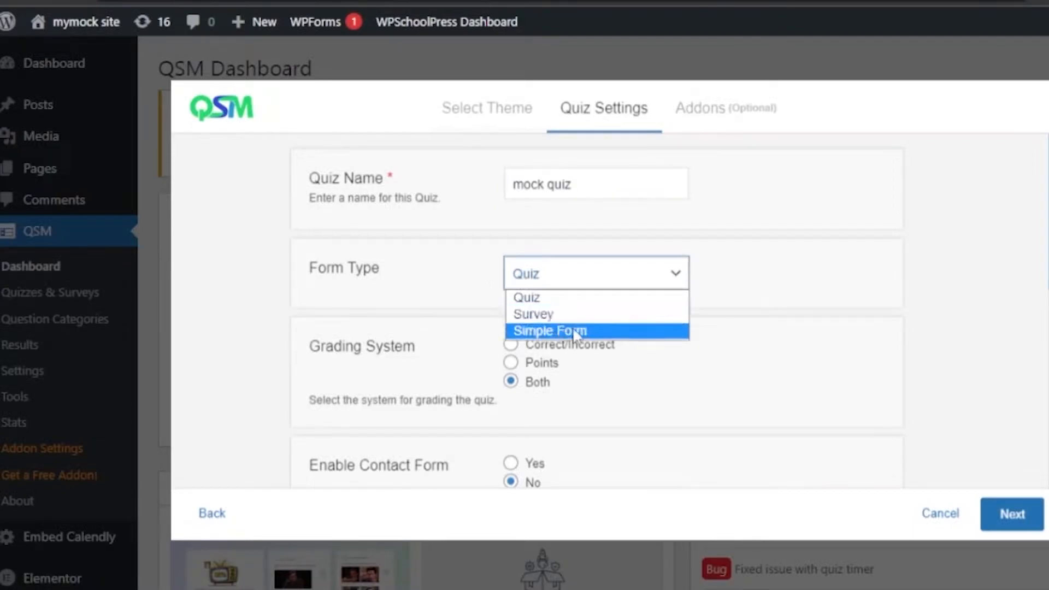
{"action": "left_click", "coordinate": [585, 332]}
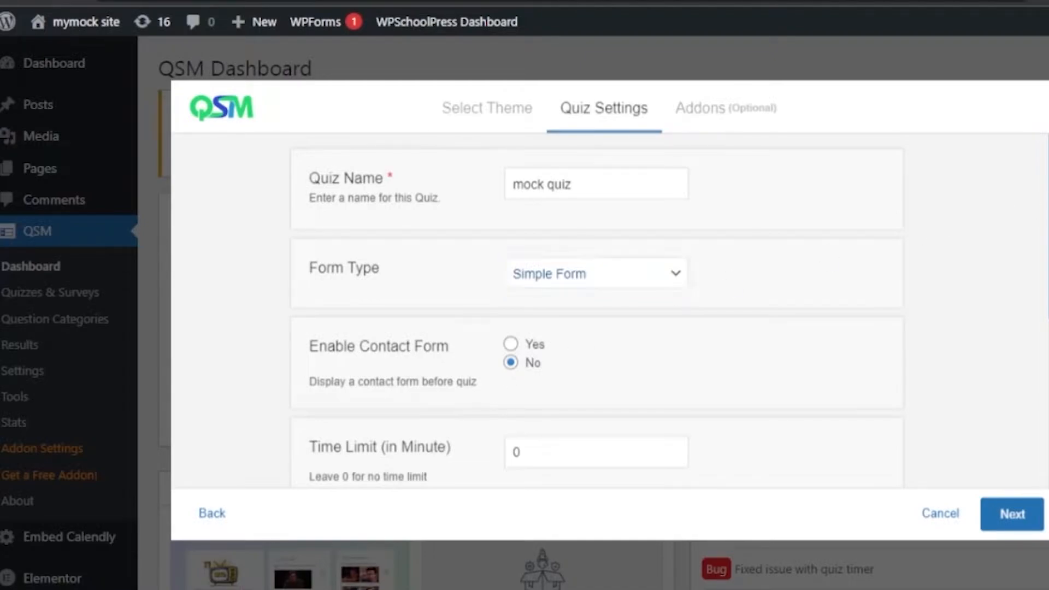
- Set the option to display a contact form before the quiz to No
{"action": "scroll", "coordinate": [597, 198], "scroll_direction": "down", "scroll_amount": 3}
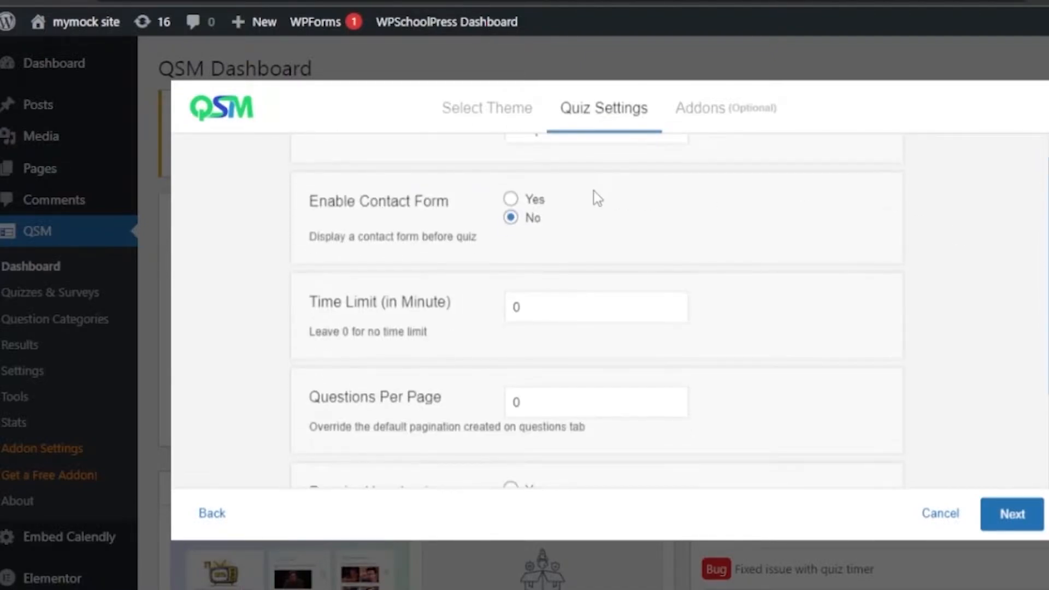
{"action": "left_click", "coordinate": [510, 217]}
{"action": "scroll", "coordinate": [597, 313], "scroll_direction": "up", "scroll_amount": 2}
{"action": "scroll", "coordinate": [597, 314], "scroll_direction": "down", "scroll_amount": 3}
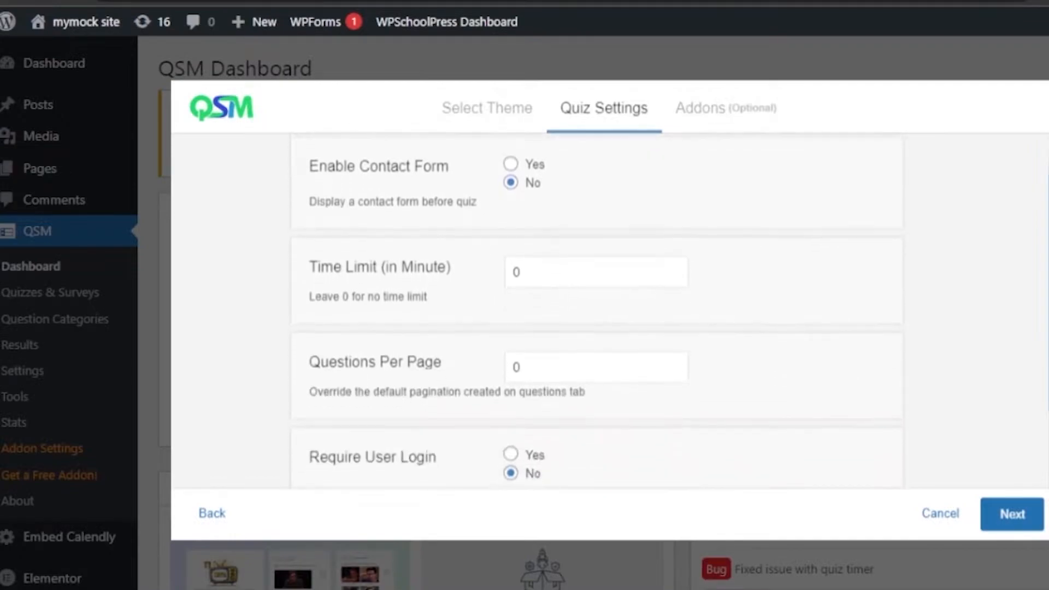
{"action": "scroll", "coordinate": [597, 311], "scroll_direction": "up", "scroll_amount": 1}
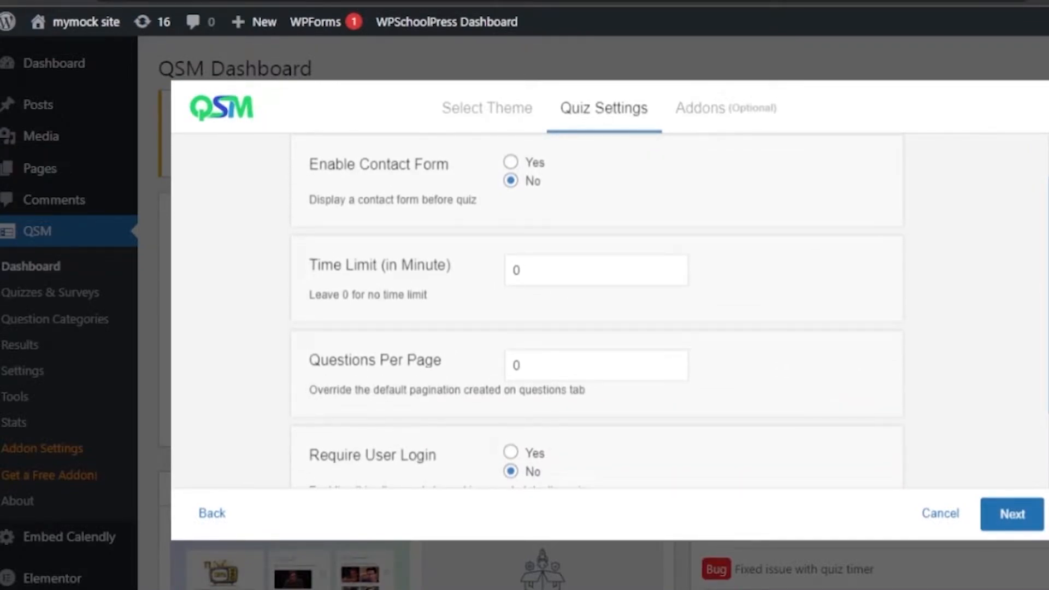
- Leave the quiz's time limit at 0 minutes and set the questions per page to 4
{"action": "left_click", "coordinate": [555, 268]}
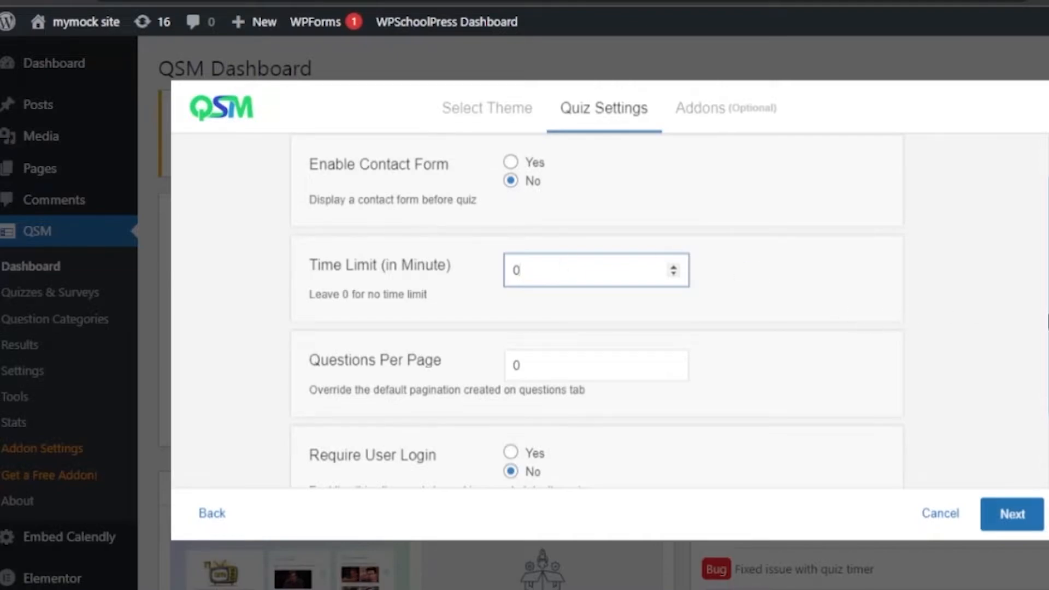
{"action": "left_click", "coordinate": [571, 364]}
{"action": "left_click", "coordinate": [673, 362]}
{"action": "left_click", "coordinate": [673, 363]}
{"action": "left_click", "coordinate": [673, 363]}
{"action": "left_click", "coordinate": [673, 362]}
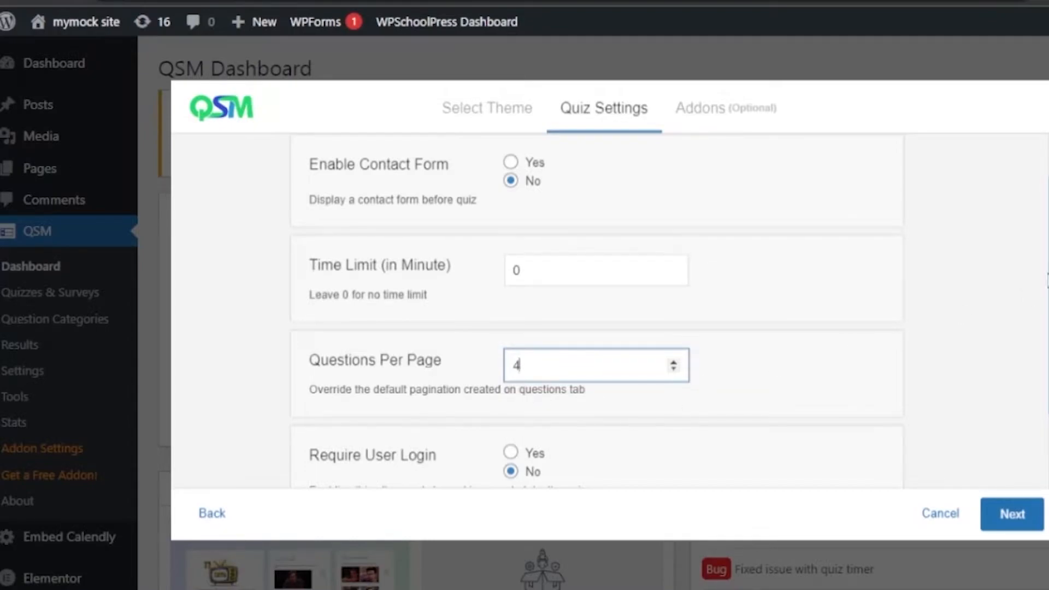
- Review the remaining quiz settings and keep the option to disable the first page set to No
{"action": "scroll", "coordinate": [597, 307], "scroll_direction": "down", "scroll_amount": 4}
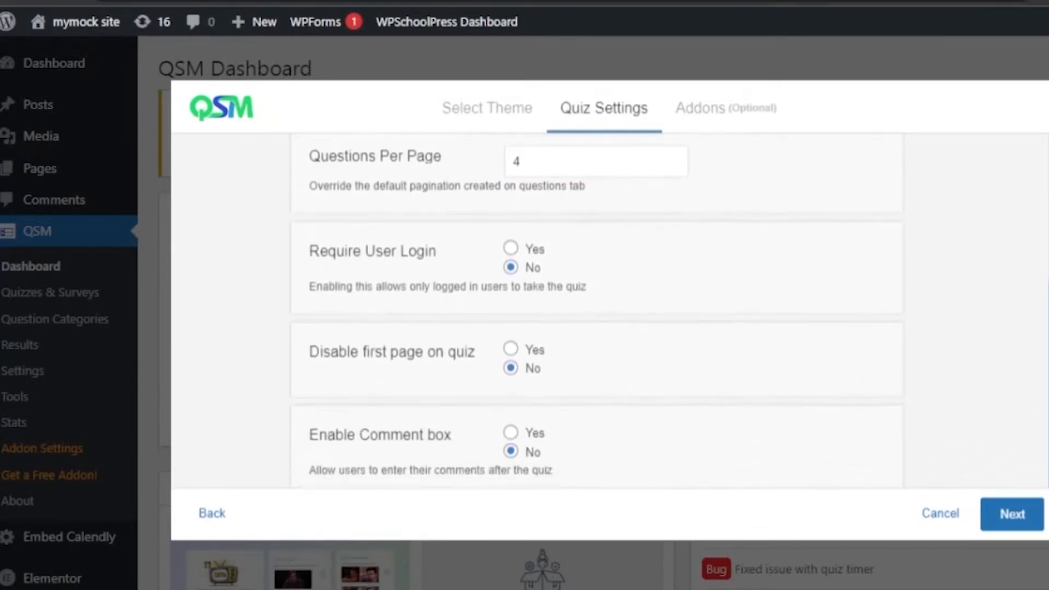
{"action": "scroll", "coordinate": [597, 307], "scroll_direction": "down", "scroll_amount": 1}
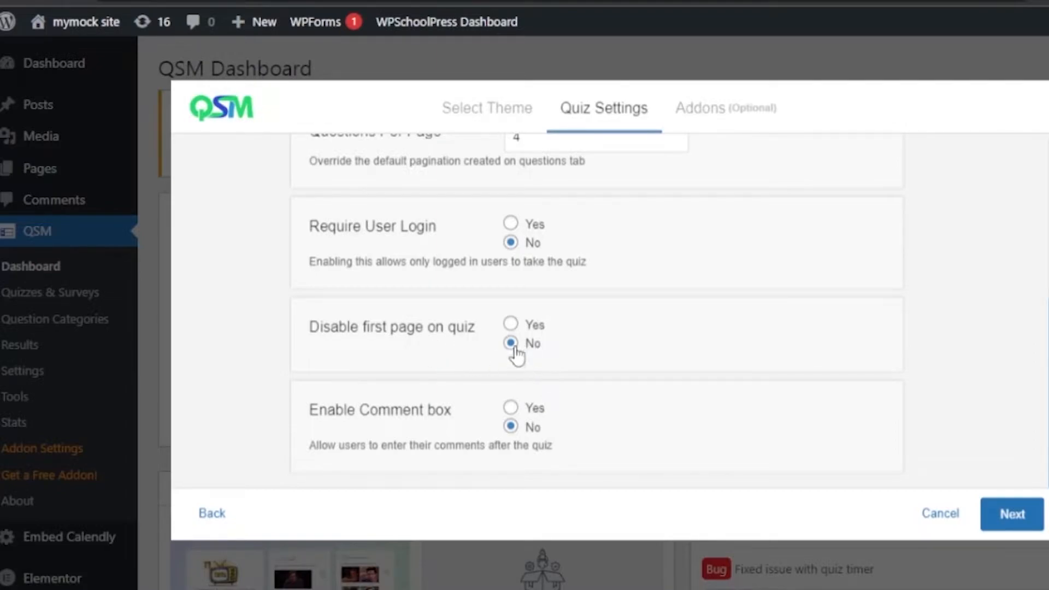
{"action": "right_click", "coordinate": [519, 323]}
{"action": "left_click", "coordinate": [511, 345]}
- Look over the optional addons without choosing any, and create the quiz to reach its question editor
{"action": "left_click", "coordinate": [719, 106]}
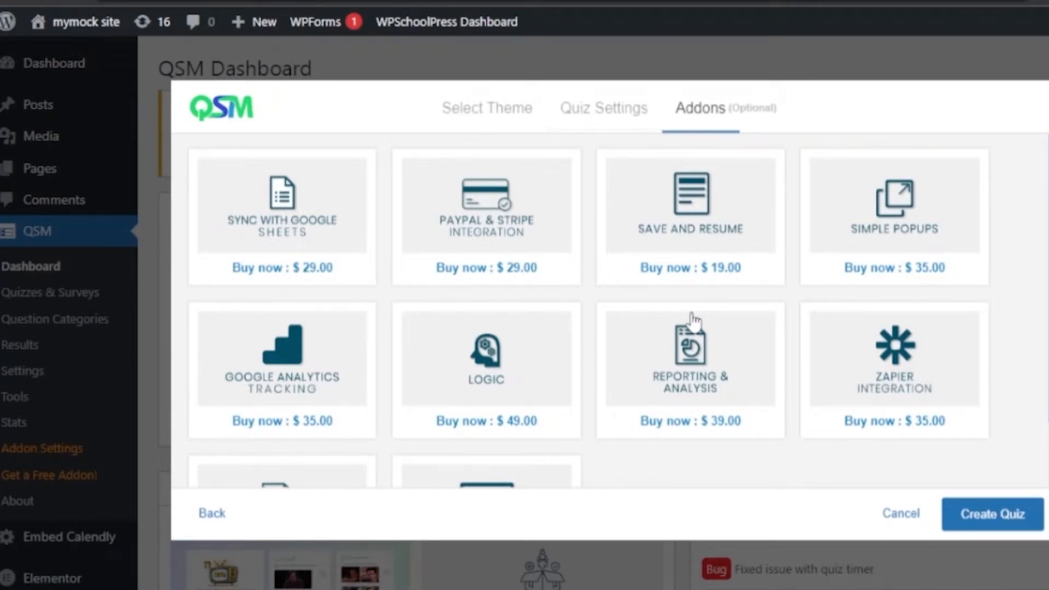
{"action": "left_click", "coordinate": [628, 120]}
{"action": "left_click", "coordinate": [1004, 518]}
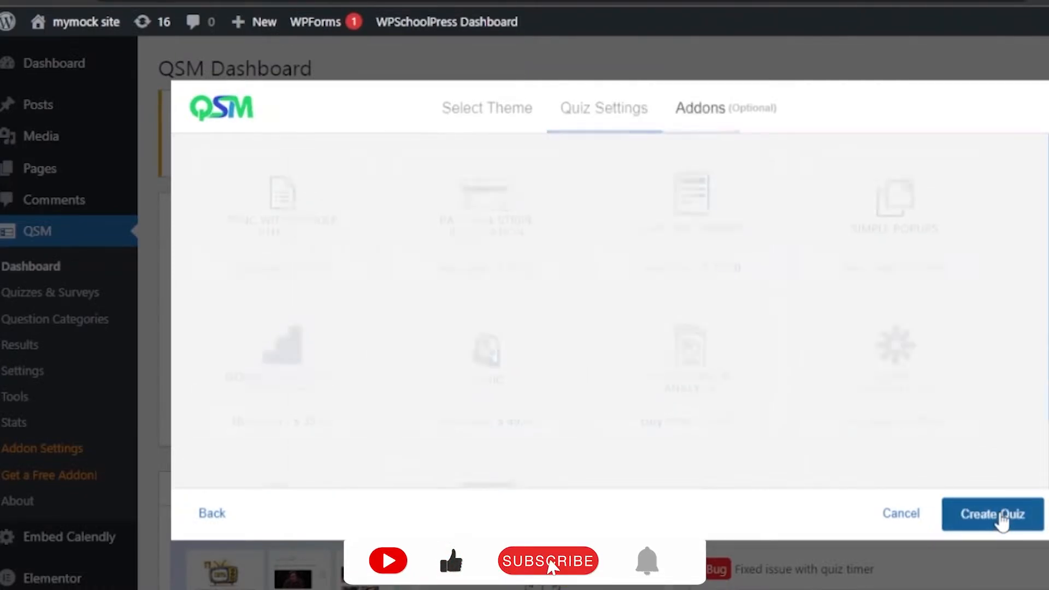
{"action": "left_click", "coordinate": [1003, 519]}
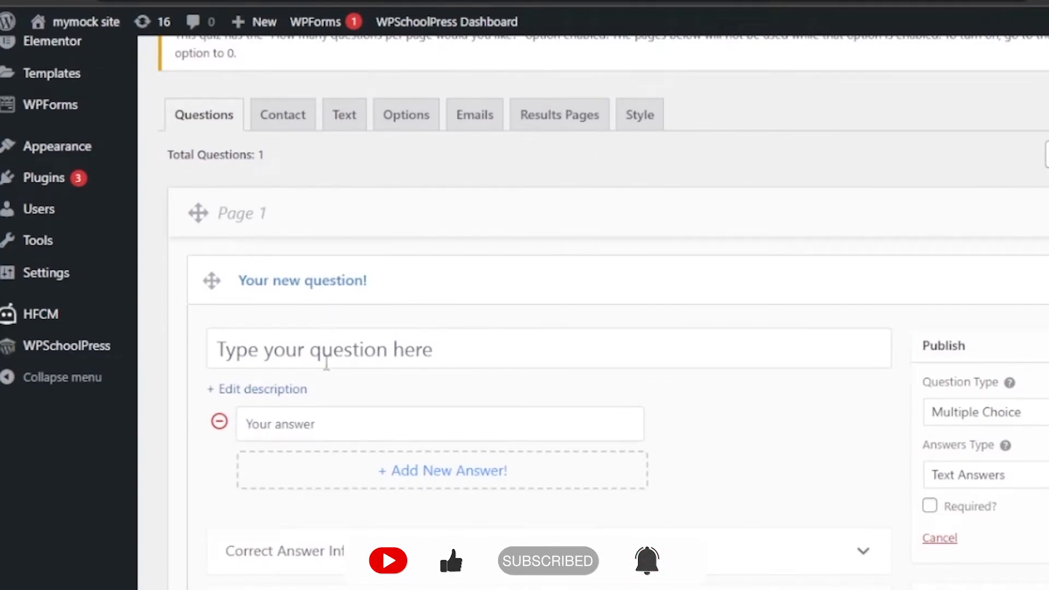
{"action": "scroll", "coordinate": [591, 328], "scroll_direction": "up", "scroll_amount": 2}
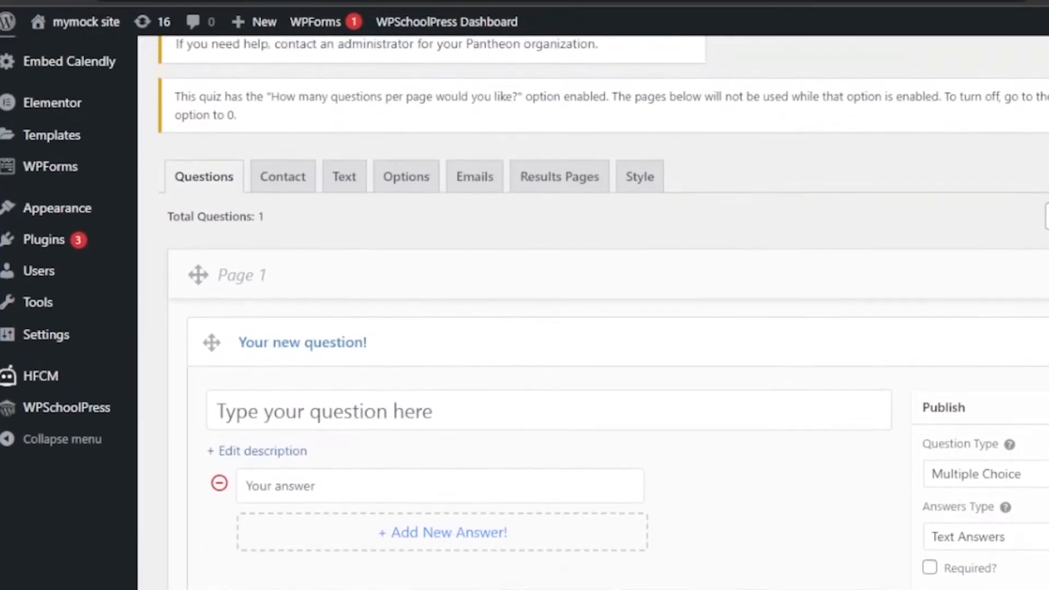
{"action": "scroll", "coordinate": [592, 328], "scroll_direction": "up", "scroll_amount": 1}
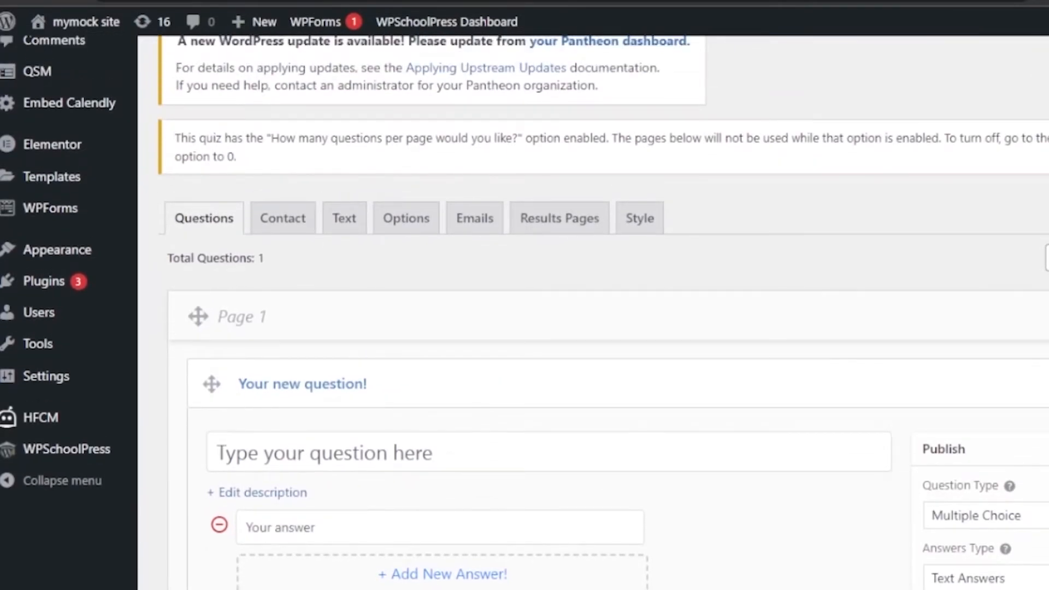
- Enter "what is your name?" as the first question on page 1 and open its description editor
{"action": "scroll", "coordinate": [601, 328], "scroll_direction": "down", "scroll_amount": 10}
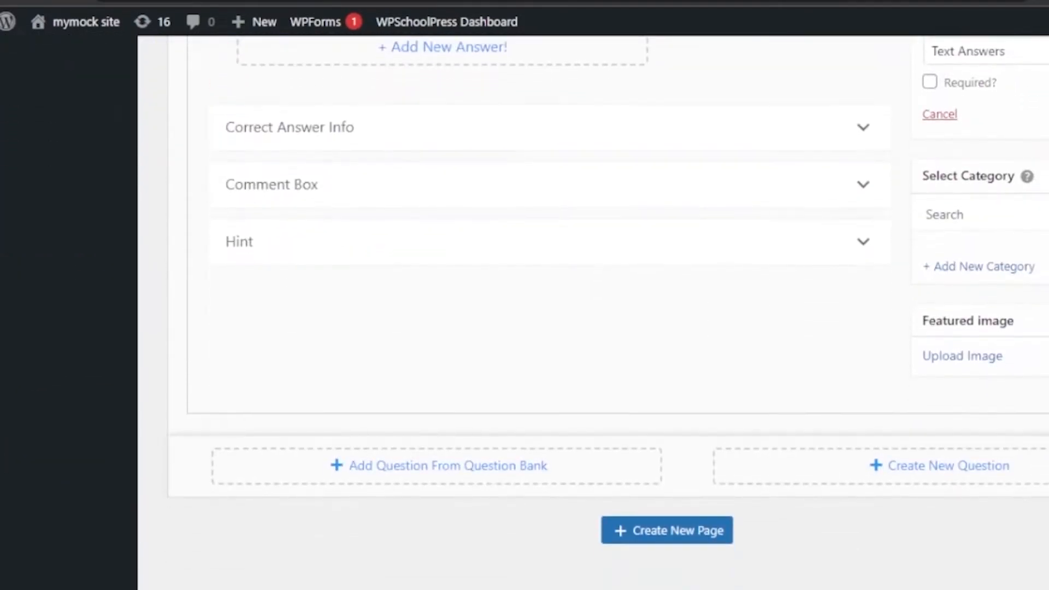
{"action": "scroll", "coordinate": [601, 328], "scroll_direction": "up", "scroll_amount": 4}
{"action": "scroll", "coordinate": [740, 269], "scroll_direction": "up", "scroll_amount": 4}
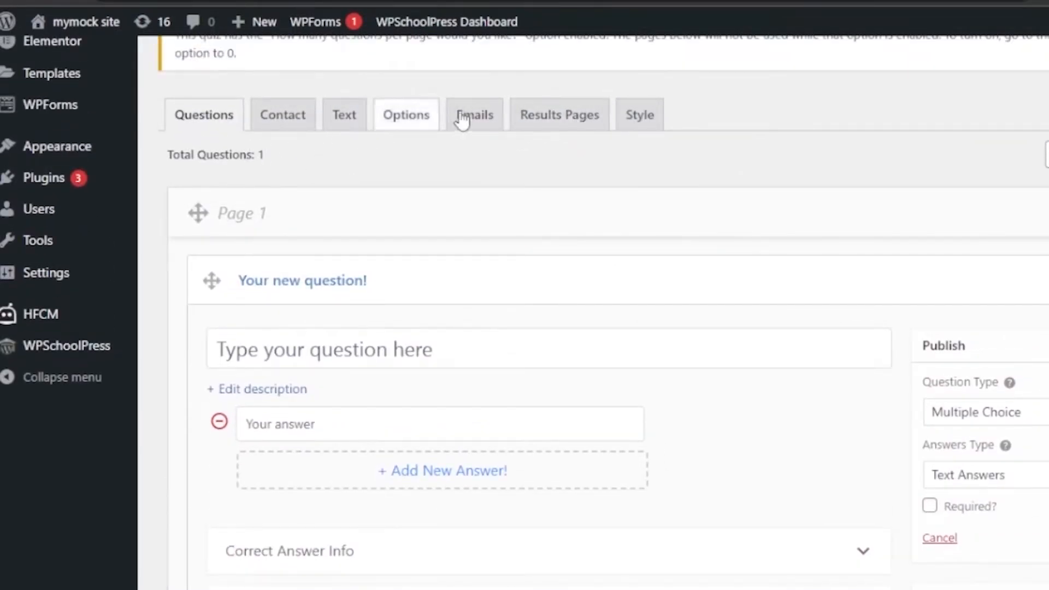
{"action": "scroll", "coordinate": [628, 186], "scroll_direction": "down", "scroll_amount": 3}
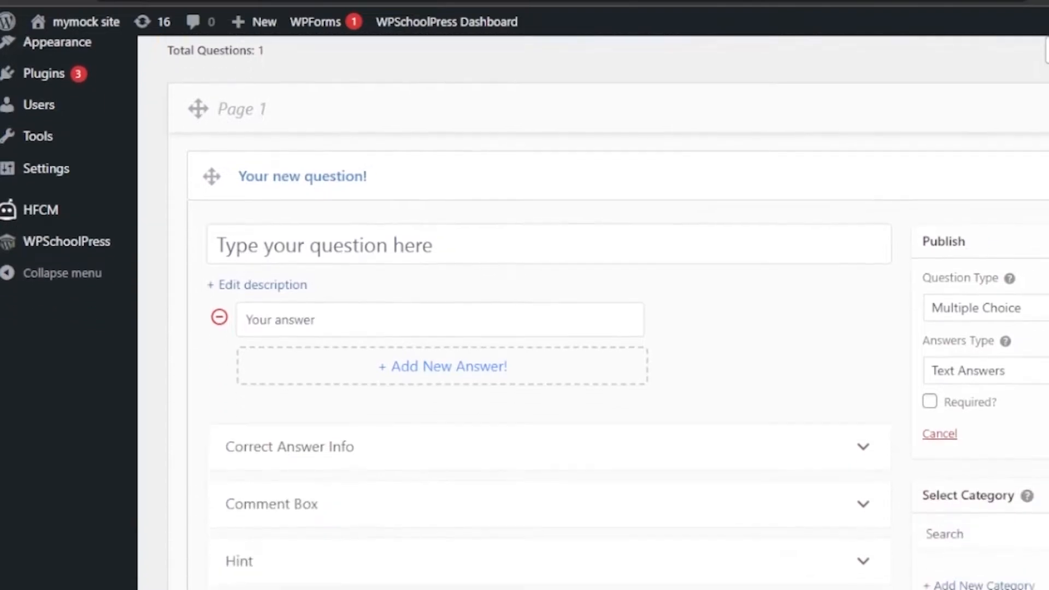
{"action": "left_click", "coordinate": [453, 165]}
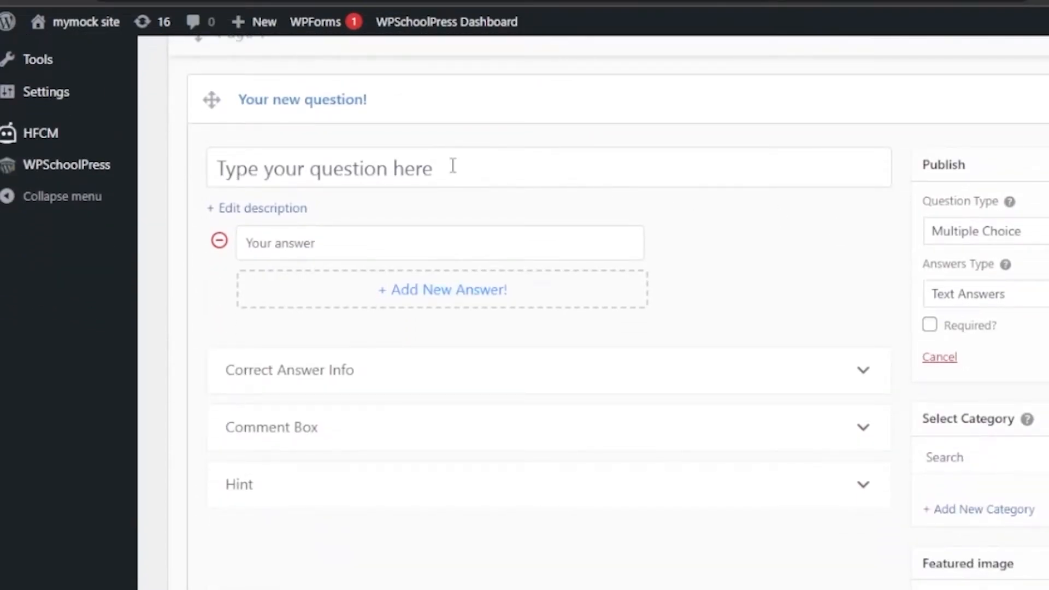
{"action": "type", "text": "wh"}
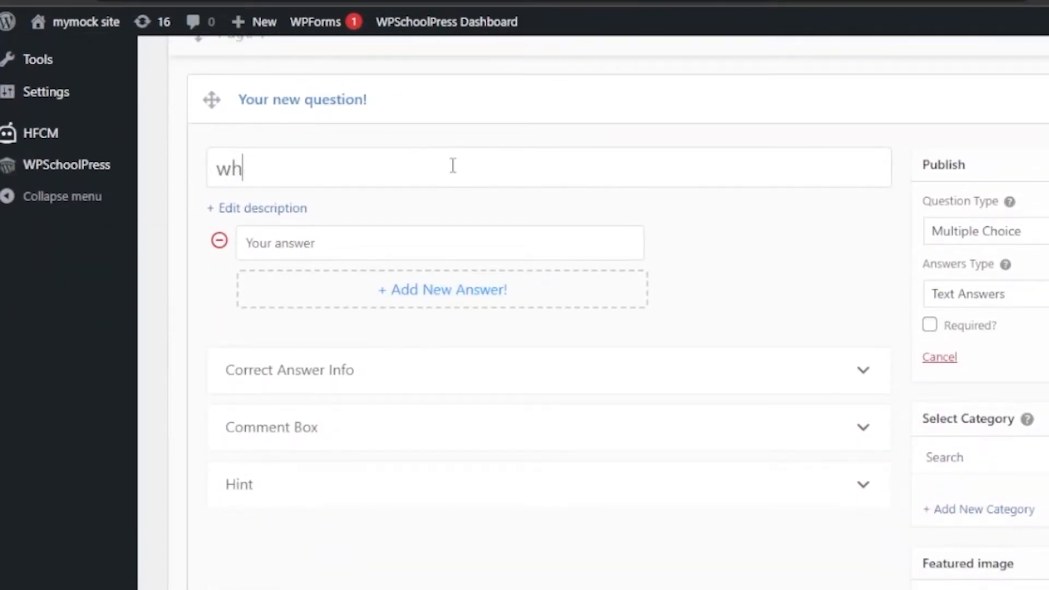
{"action": "type", "text": "at is your n"}
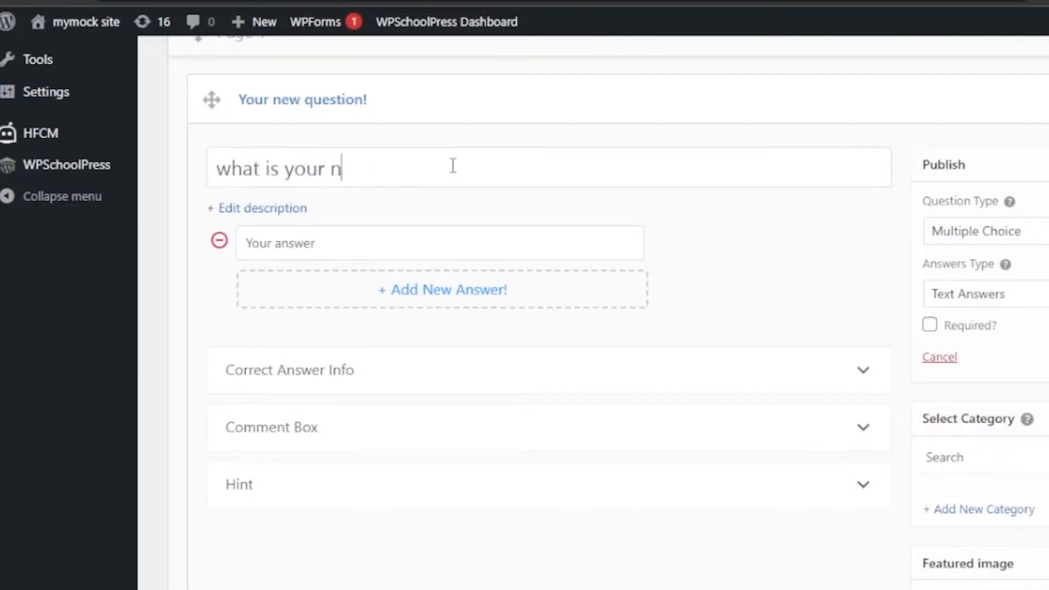
{"action": "type", "text": "ame?"}
{"action": "left_click", "coordinate": [288, 217]}
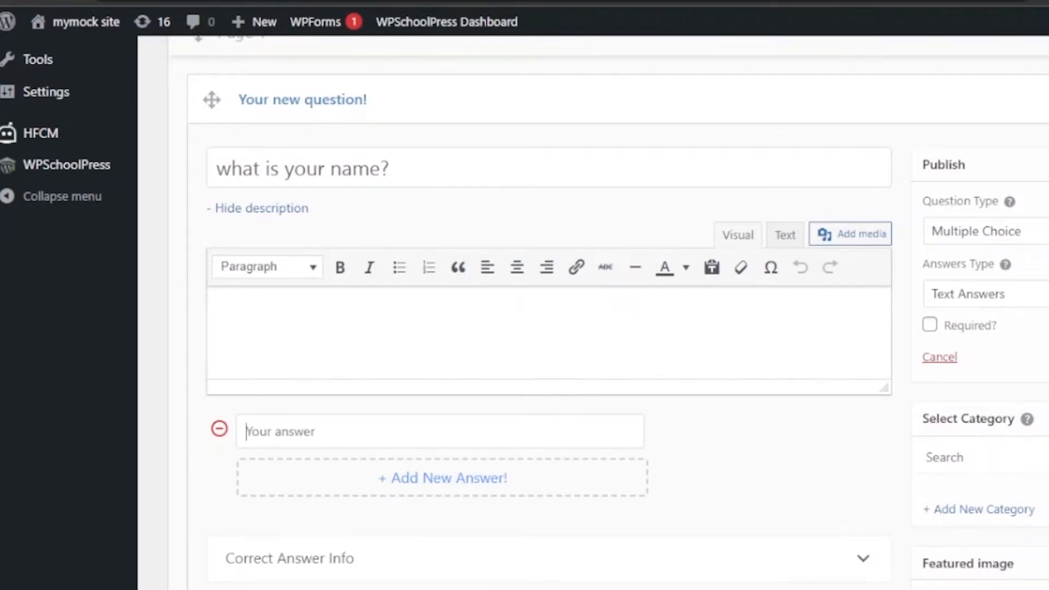
- Set the name question's type to Short Answer and mark the question as required
{"action": "scroll", "coordinate": [525, 306], "scroll_direction": "down", "scroll_amount": 2}
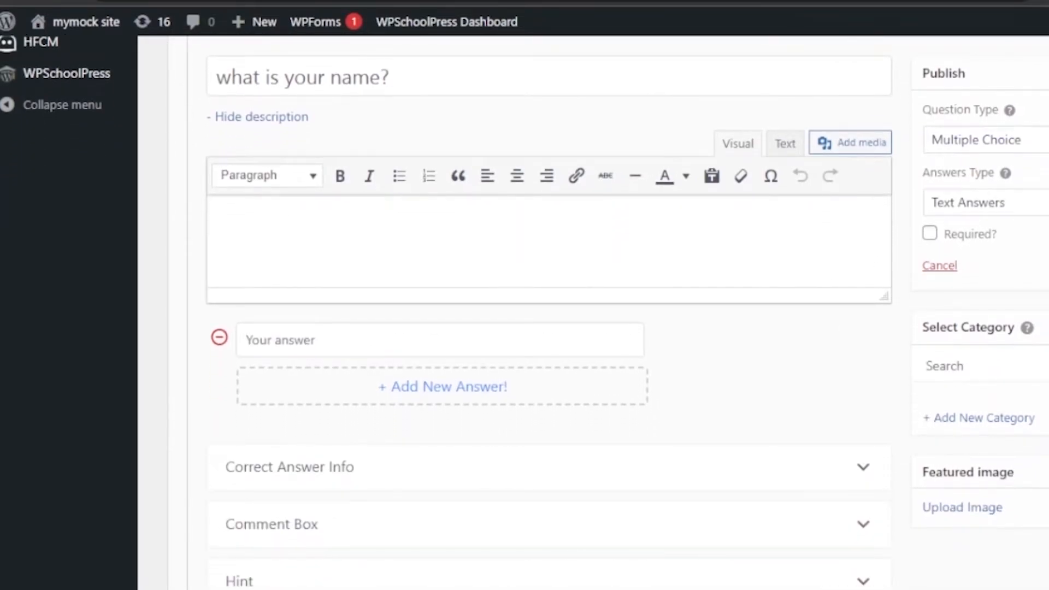
{"action": "left_click", "coordinate": [984, 140]}
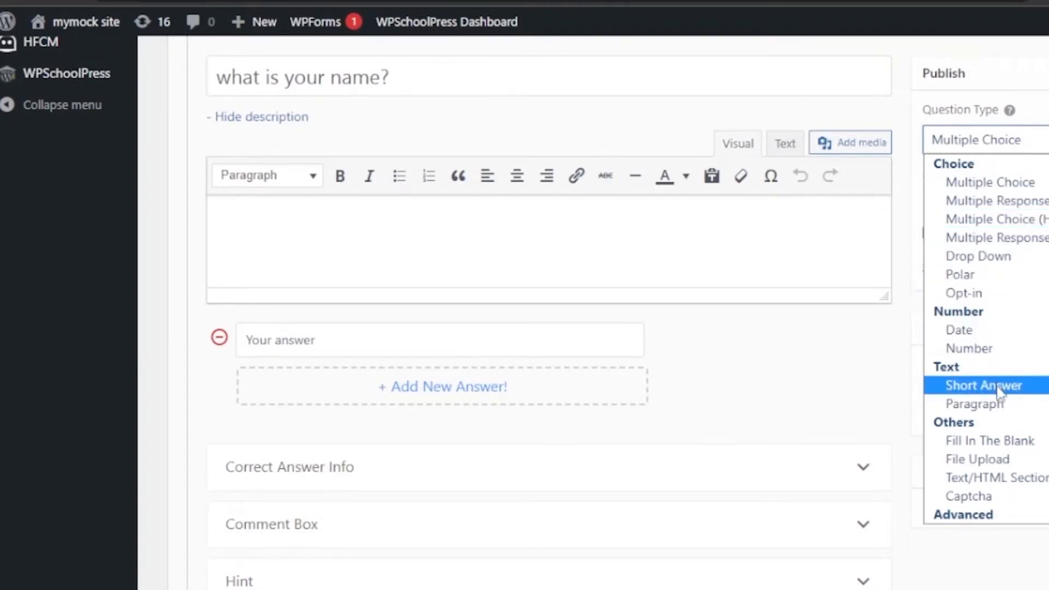
{"action": "left_click", "coordinate": [978, 386]}
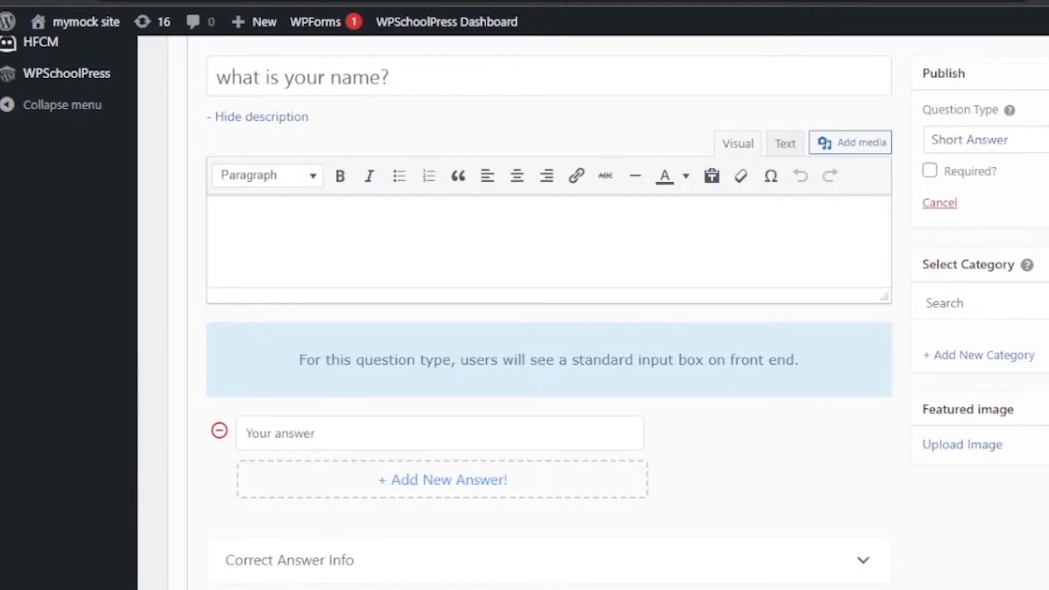
{"action": "left_click", "coordinate": [931, 173]}
- Expand the name question's Correct Answer Info, Comment Box, Hint, Autofill and Limit Text sections to examine their options
{"action": "scroll", "coordinate": [984, 549], "scroll_direction": "down", "scroll_amount": 8}
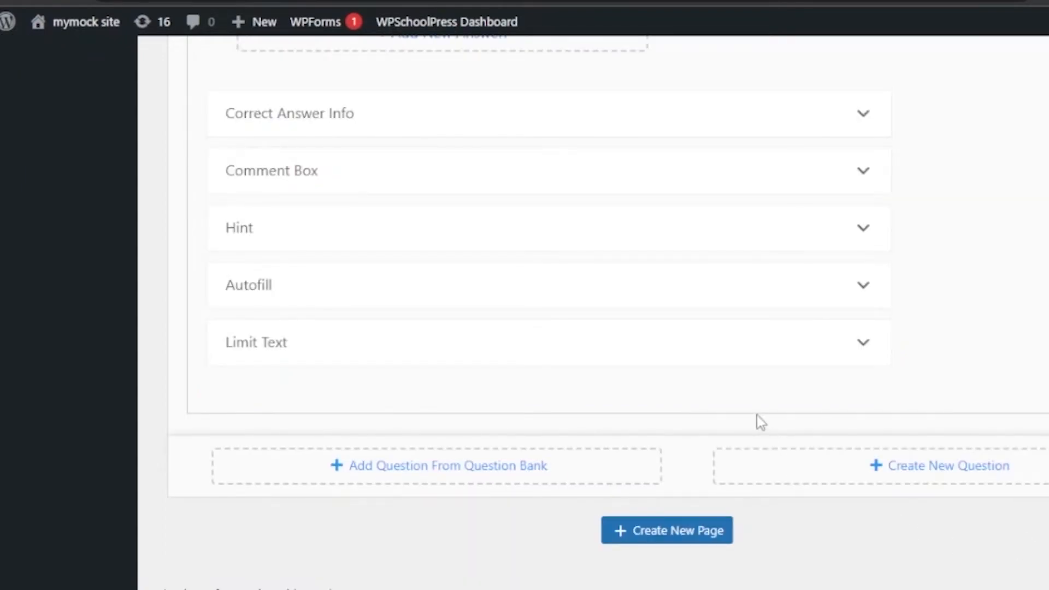
{"action": "left_click", "coordinate": [859, 117]}
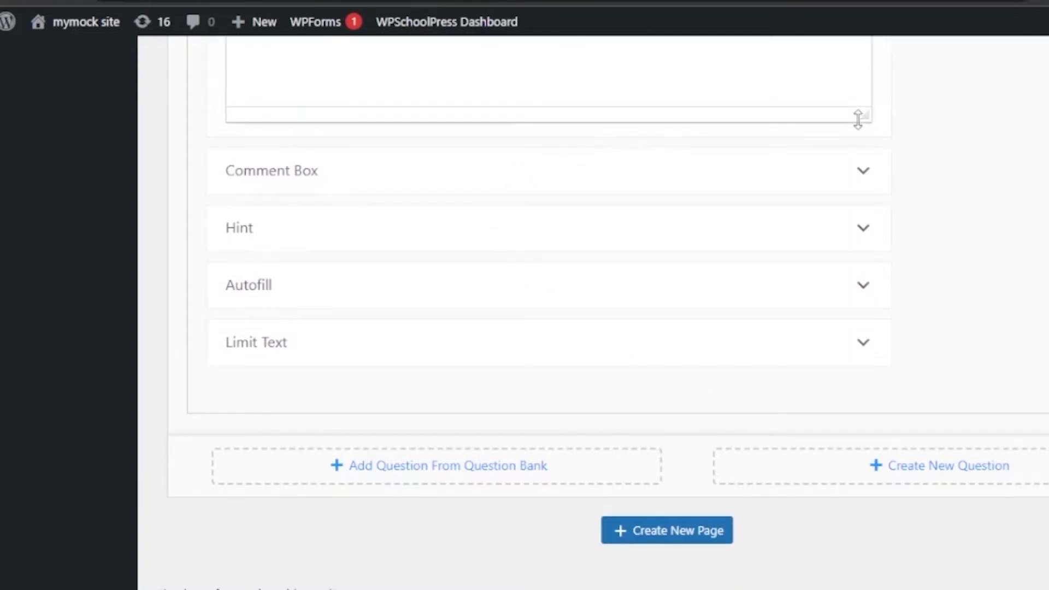
{"action": "left_click", "coordinate": [862, 171]}
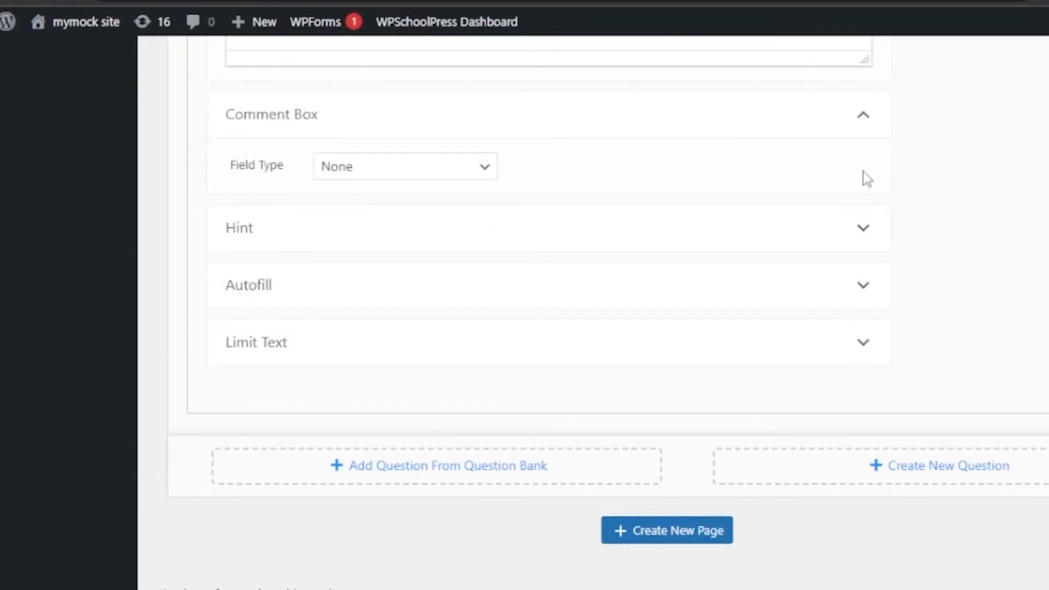
{"action": "left_click", "coordinate": [870, 225]}
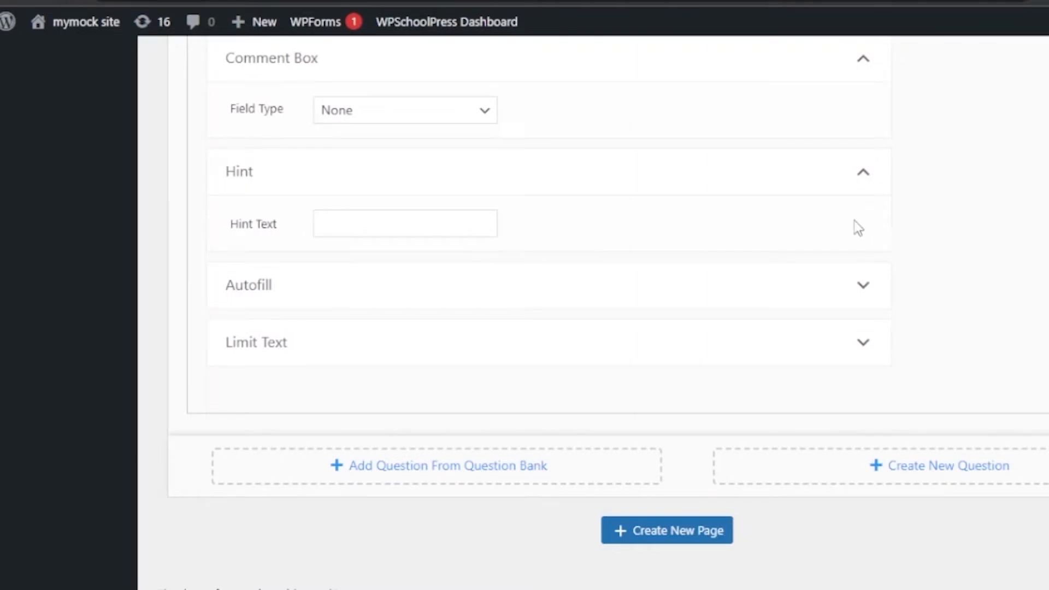
{"action": "left_click", "coordinate": [867, 295]}
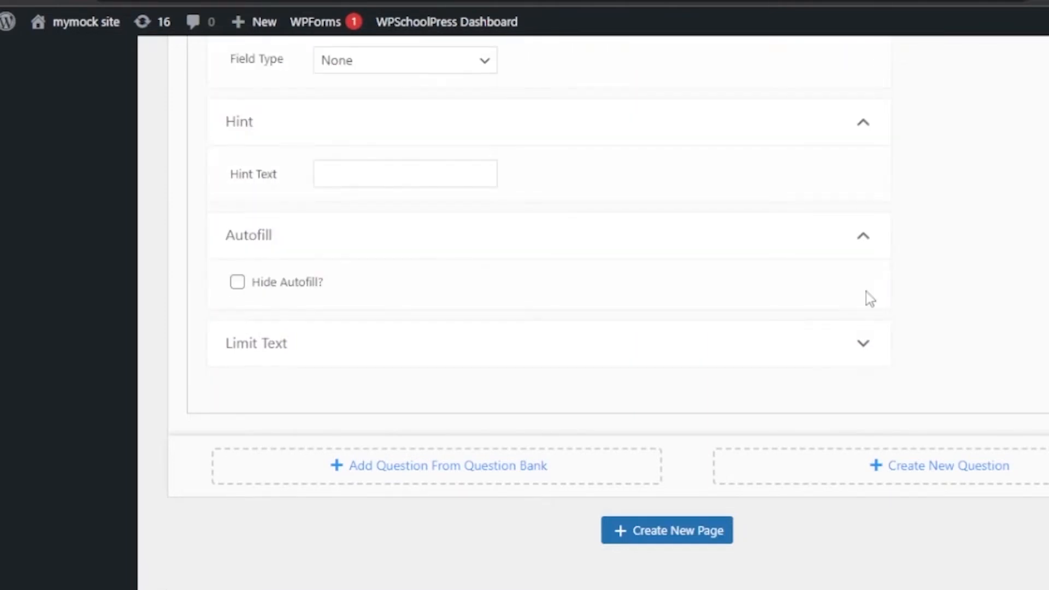
{"action": "left_click", "coordinate": [869, 347]}
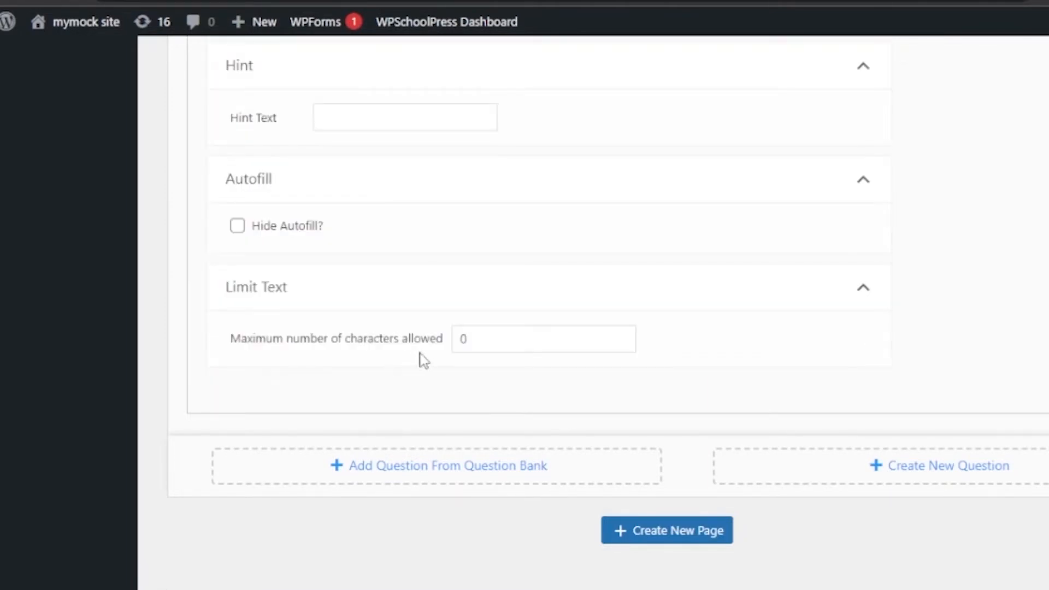
{"action": "left_click", "coordinate": [488, 347]}
- Create a second question on page 1 reading "how old are you?"
{"action": "left_click", "coordinate": [913, 476]}
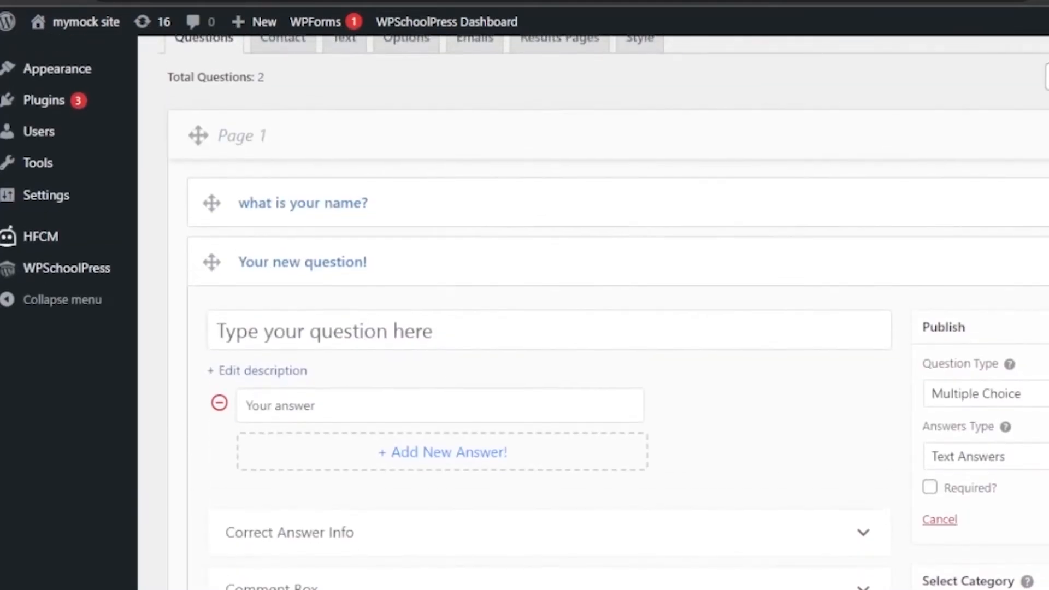
{"action": "left_click", "coordinate": [428, 325]}
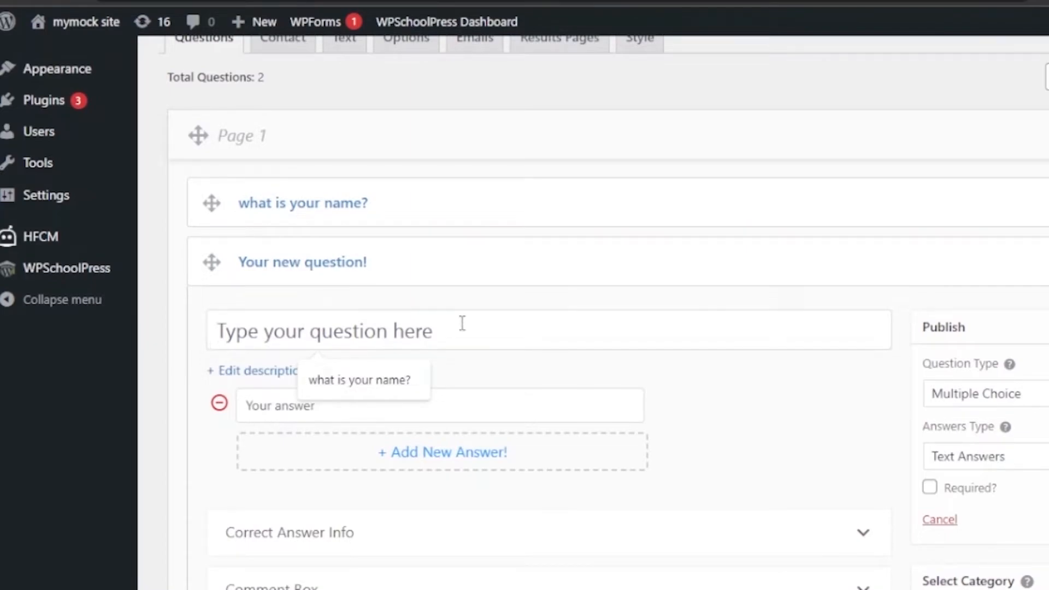
{"action": "type", "text": "how old are you?"}
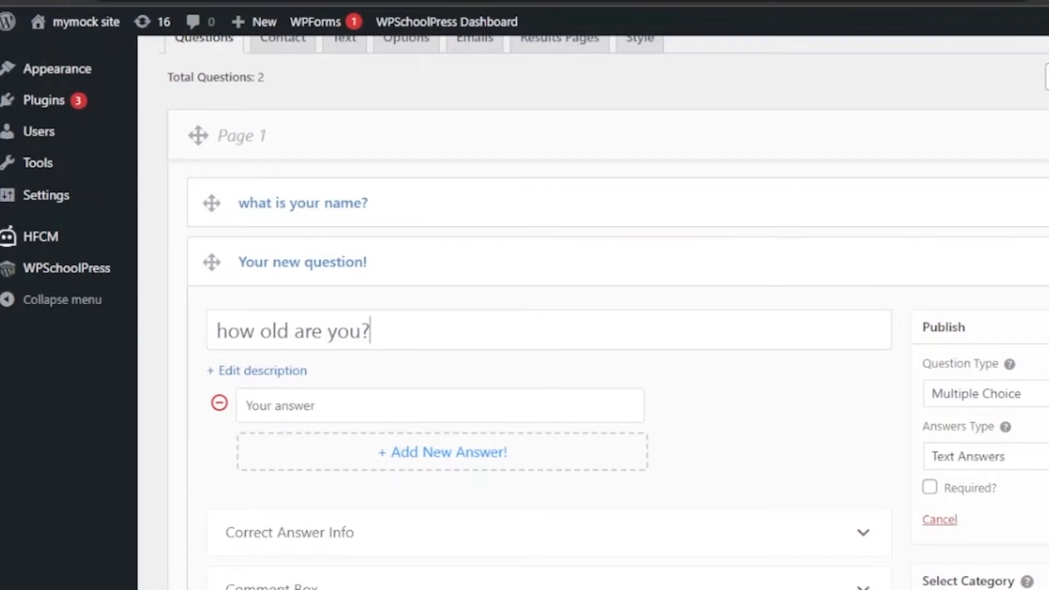
- Set the age question's type to the horizontal Multiple Choice option and focus its first answer
{"action": "scroll", "coordinate": [593, 312], "scroll_direction": "down", "scroll_amount": 2}
{"action": "left_click", "coordinate": [1011, 253]}
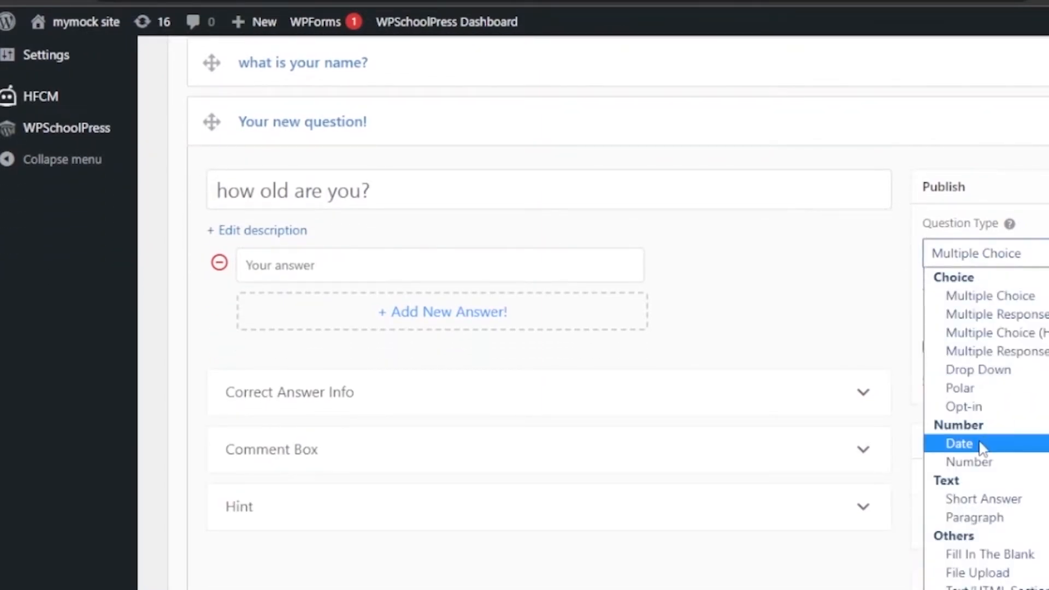
{"action": "left_click", "coordinate": [990, 462]}
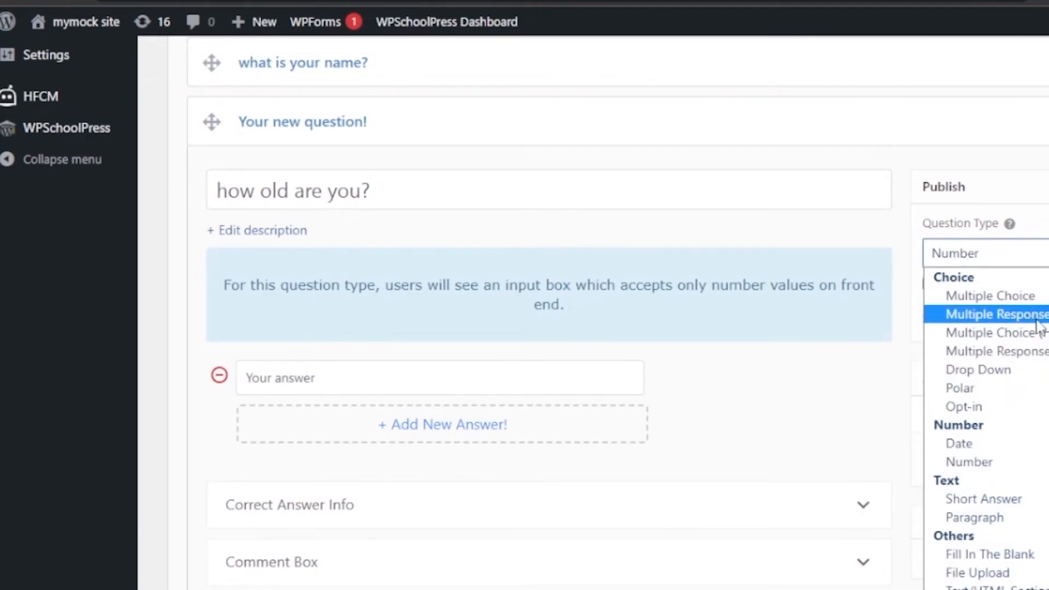
{"action": "left_click", "coordinate": [1016, 333]}
{"action": "left_click", "coordinate": [580, 268]}
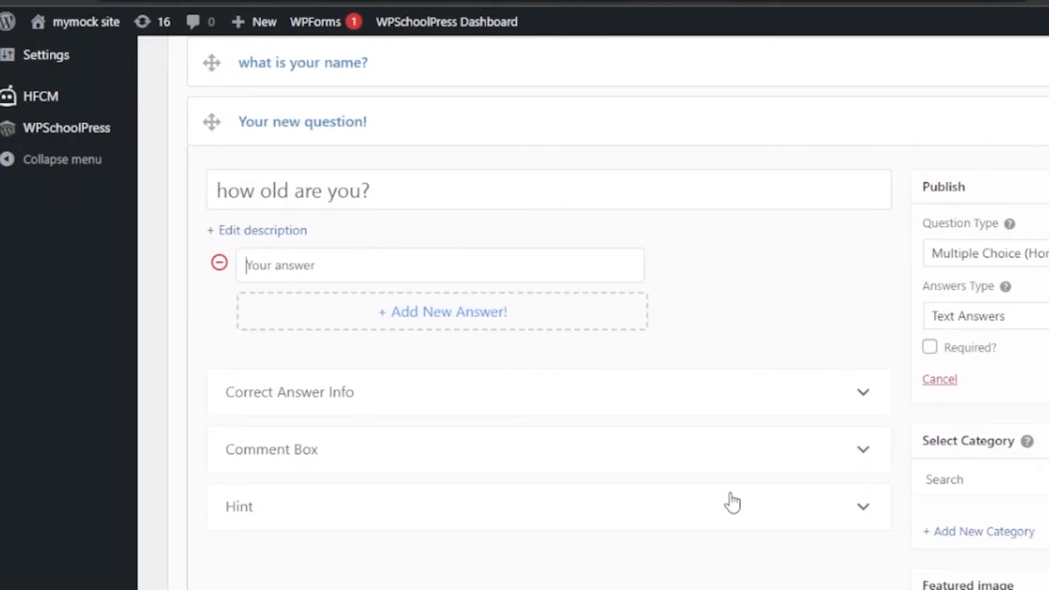
- Expand the age question's Correct Answer Info section and add a new page to the quiz
{"action": "scroll", "coordinate": [525, 311], "scroll_direction": "down", "scroll_amount": 3}
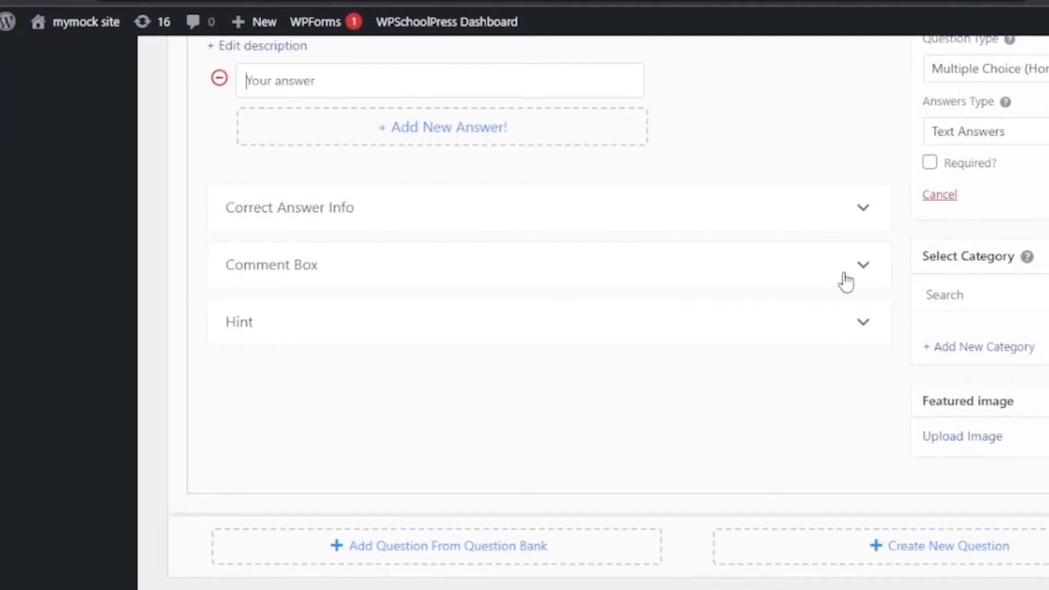
{"action": "left_click", "coordinate": [862, 208]}
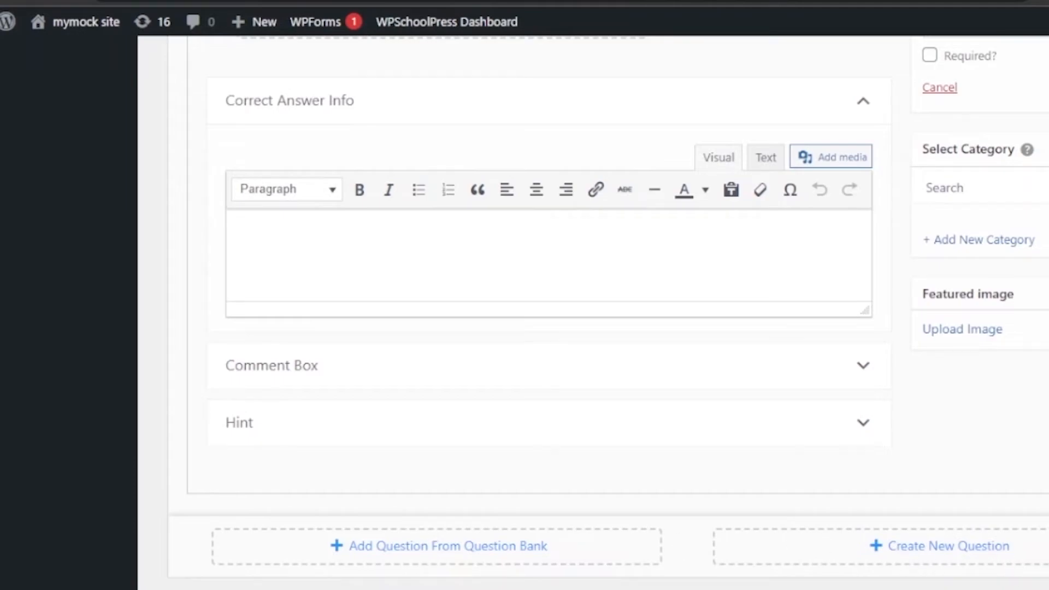
{"action": "scroll", "coordinate": [607, 311], "scroll_direction": "up", "scroll_amount": 10}
{"action": "scroll", "coordinate": [632, 538], "scroll_direction": "down", "scroll_amount": 11}
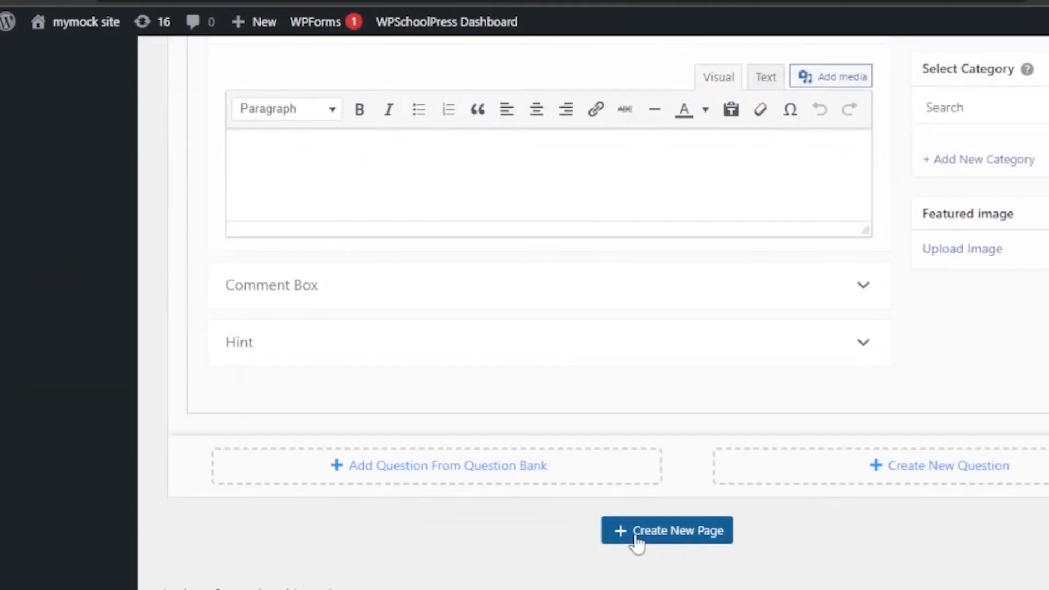
{"action": "left_click", "coordinate": [666, 540]}
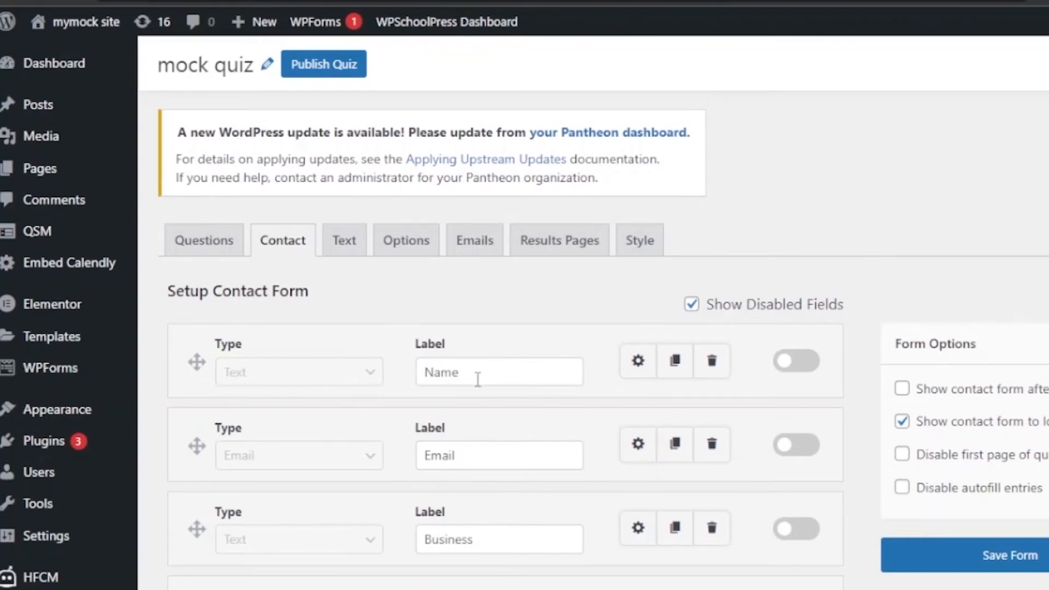
- Review the quiz's text messages and button labels, and save the label settings with their default wording
{"action": "left_click", "coordinate": [348, 241]}
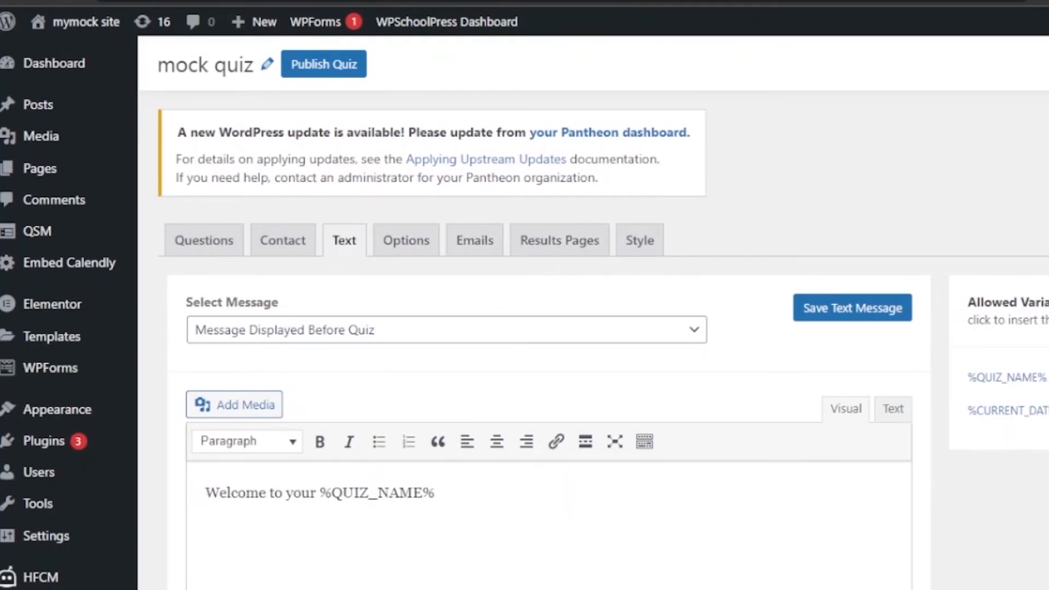
{"action": "scroll", "coordinate": [524, 328], "scroll_direction": "down", "scroll_amount": 5}
{"action": "scroll", "coordinate": [524, 327], "scroll_direction": "up", "scroll_amount": 5}
{"action": "scroll", "coordinate": [525, 328], "scroll_direction": "down", "scroll_amount": 8}
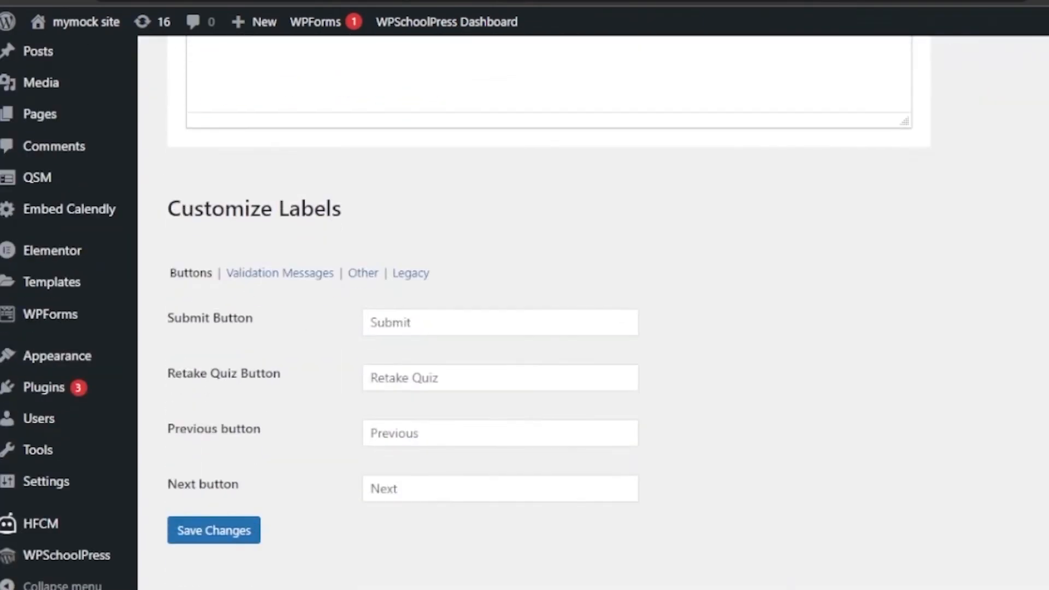
{"action": "left_click", "coordinate": [246, 532]}
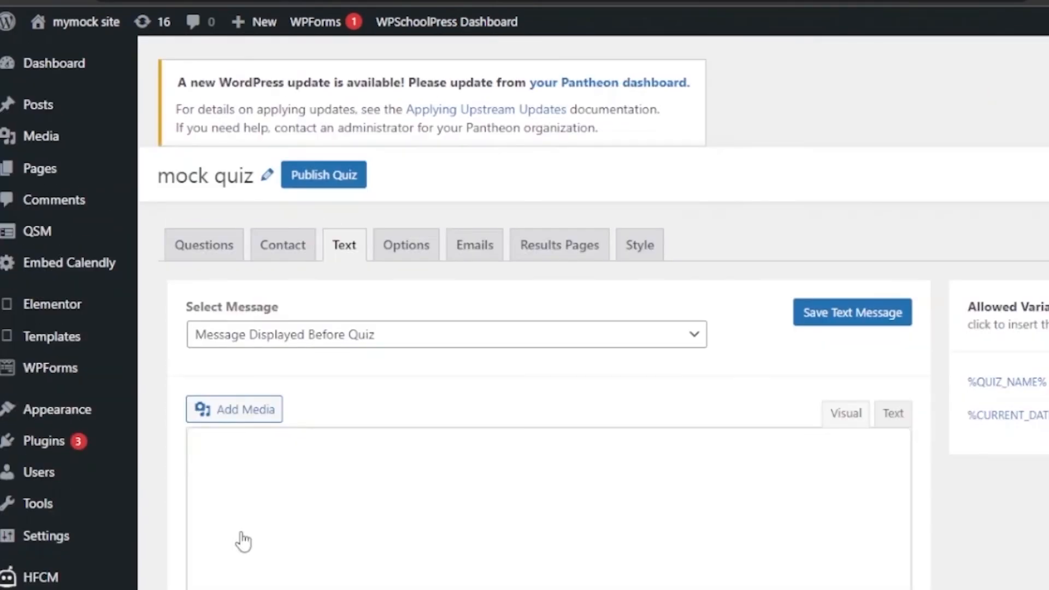
- Publish the mock quiz and open the Quizzes & Surveys list in QSM
{"action": "left_click", "coordinate": [318, 189]}
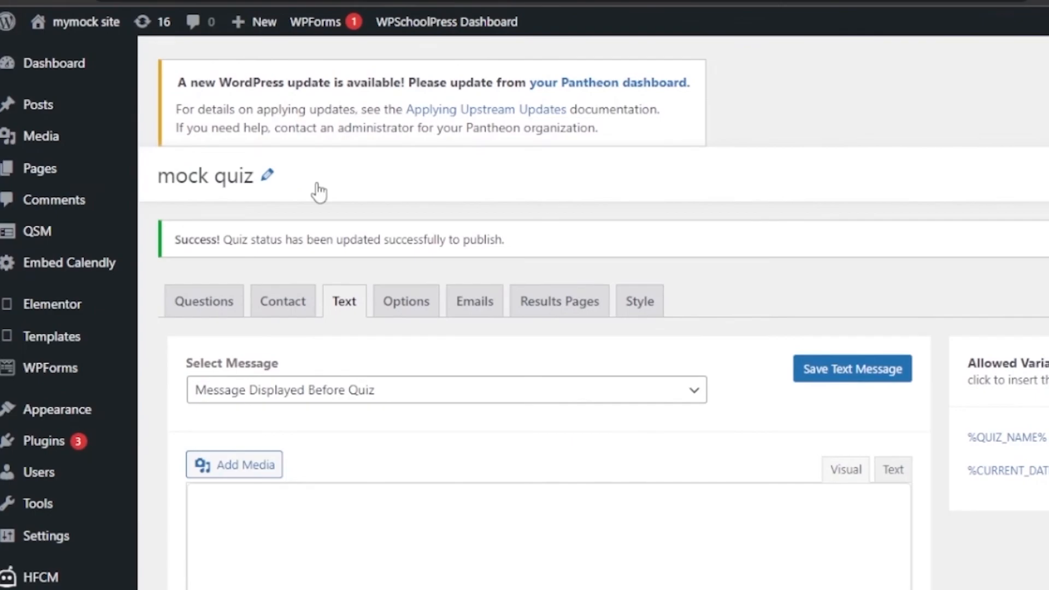
{"action": "mouse_move", "coordinate": [64, 239]}
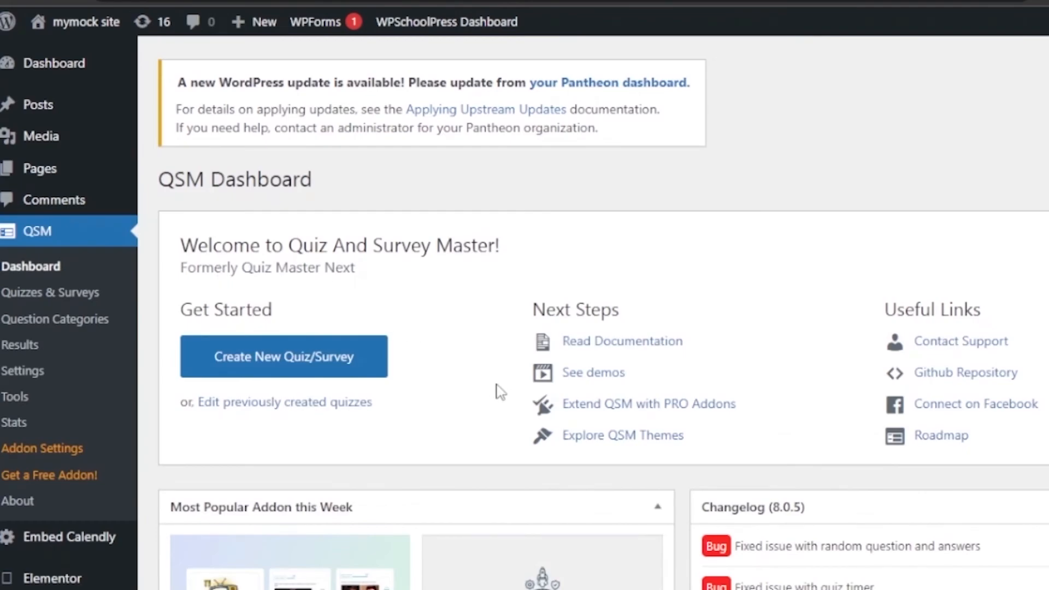
{"action": "left_click", "coordinate": [50, 293]}
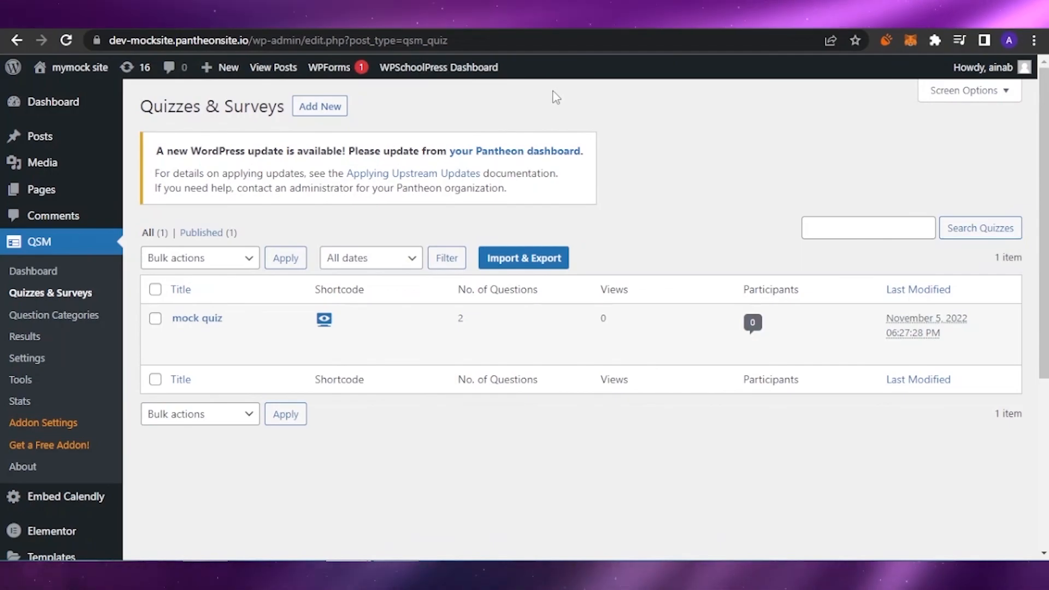
{"action": "scroll", "coordinate": [579, 320], "scroll_direction": "down", "scroll_amount": 1}
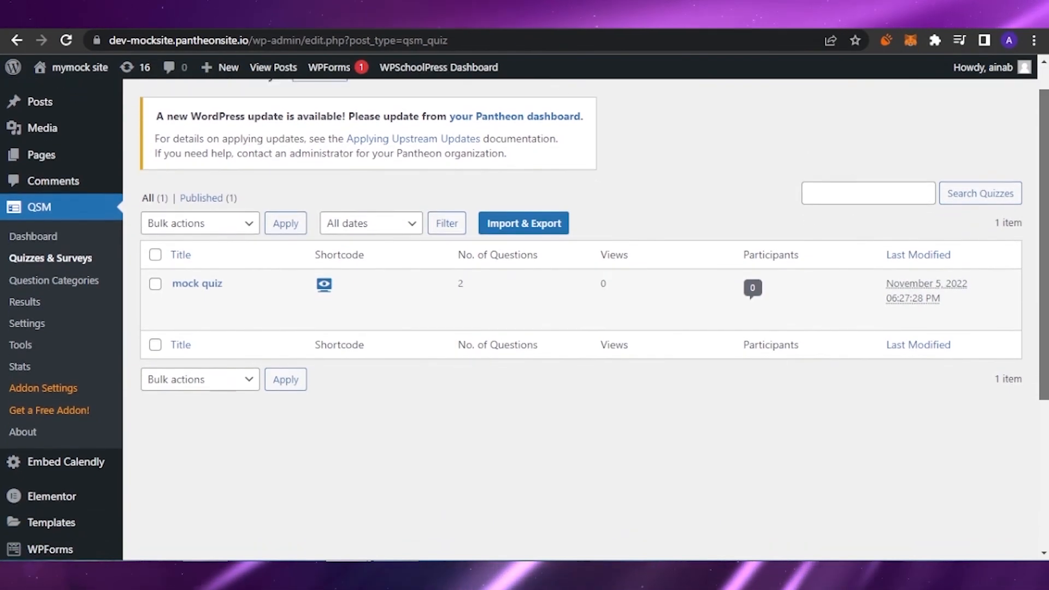
{"action": "scroll", "coordinate": [579, 320], "scroll_direction": "up", "scroll_amount": 1}
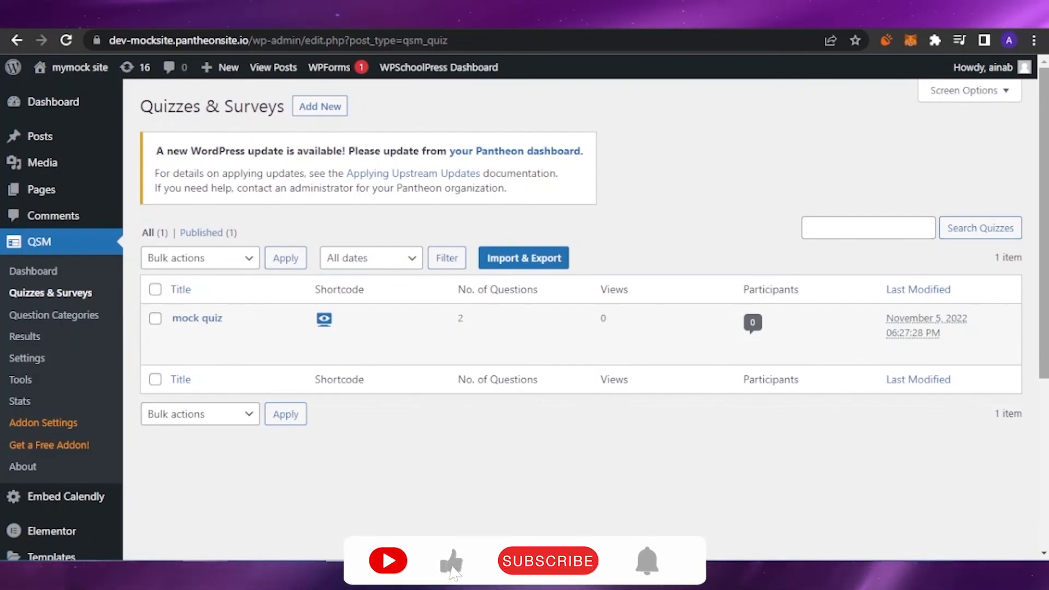
{"action": "scroll", "coordinate": [580, 319], "scroll_direction": "down", "scroll_amount": 1}
{"action": "scroll", "coordinate": [580, 320], "scroll_direction": "up", "scroll_amount": 1}
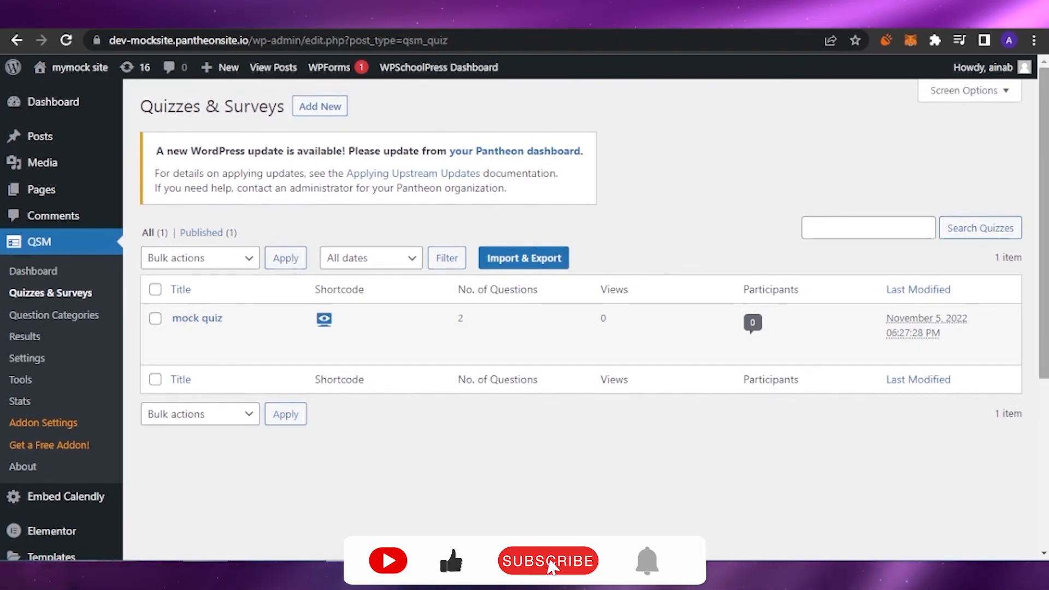